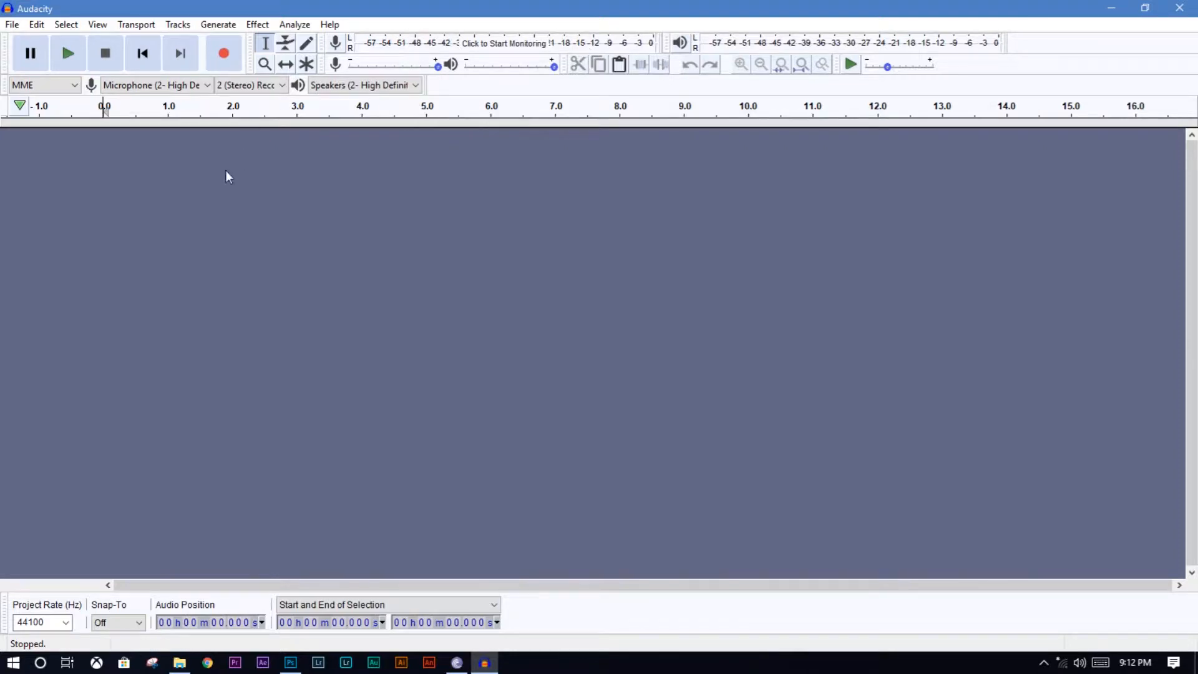
click(65, 622)
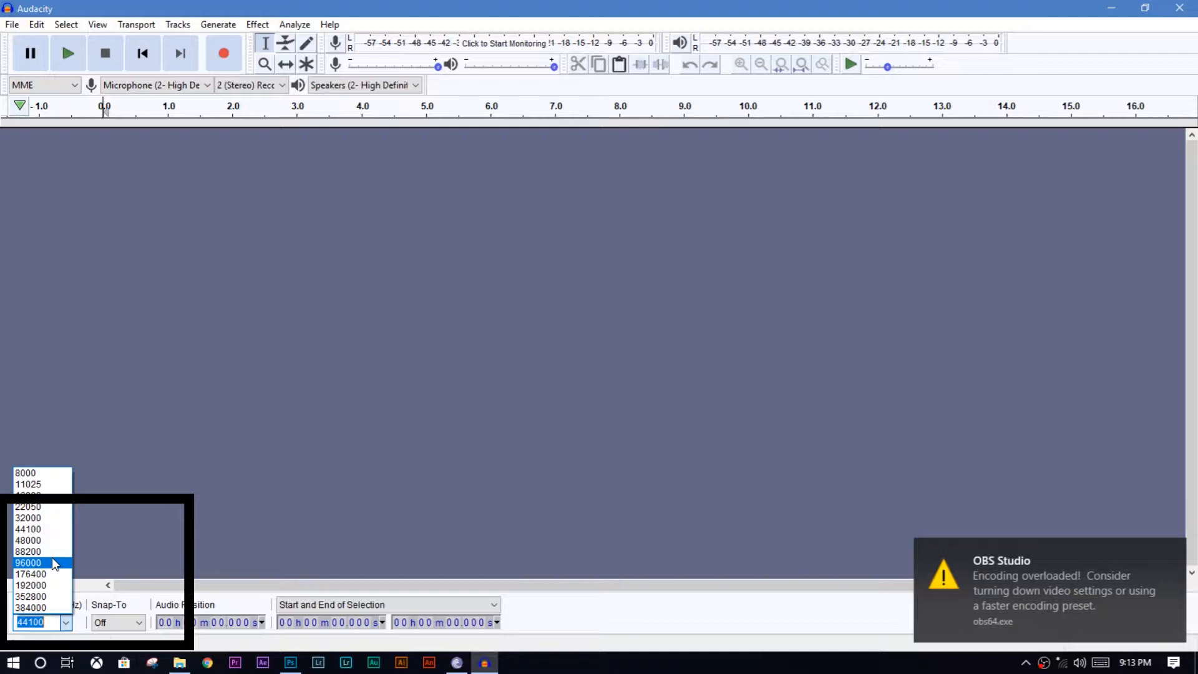
click(160, 323)
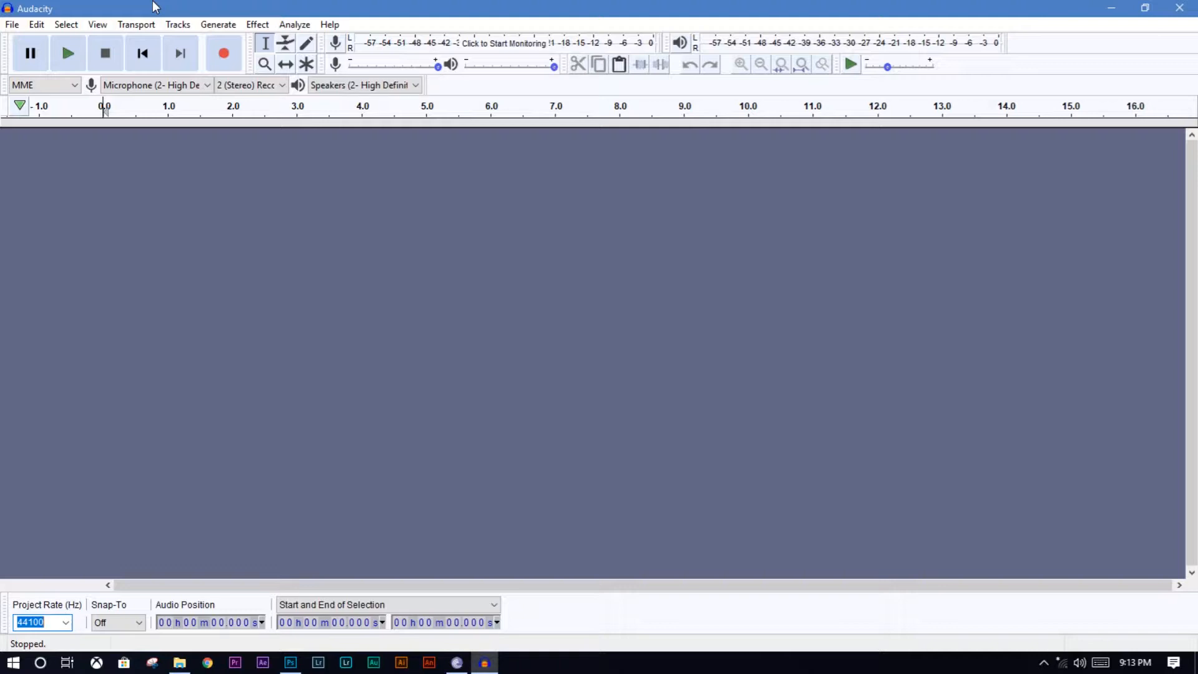
click(14, 25)
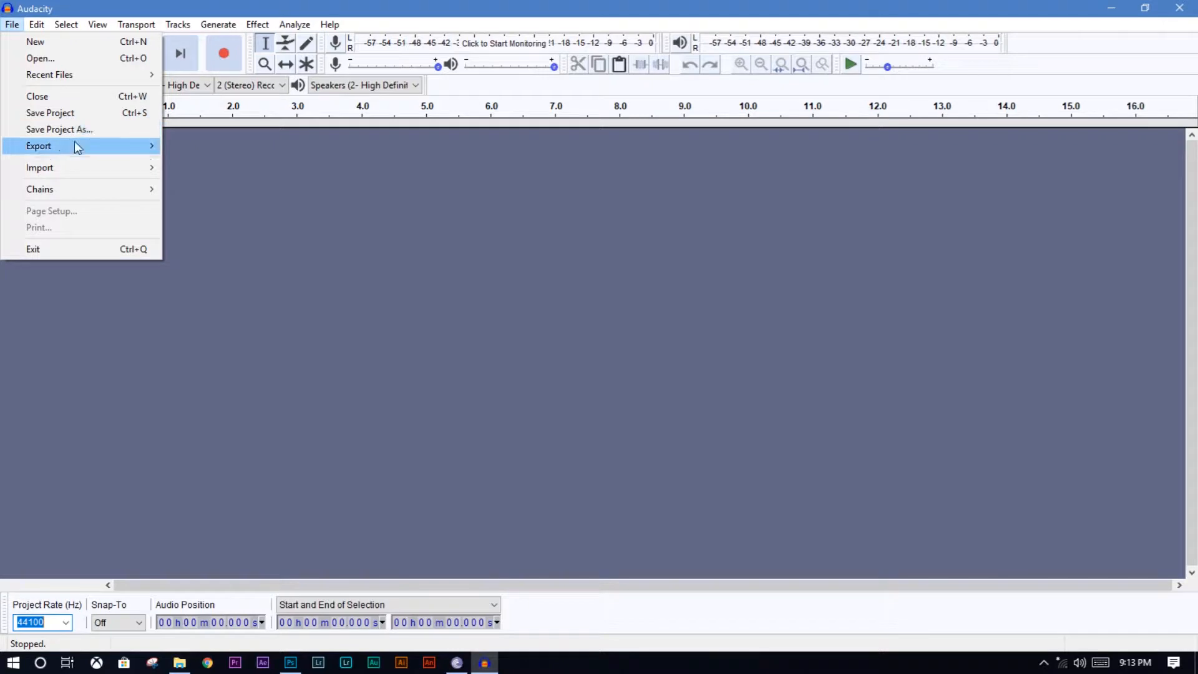
mouse_move(198, 25)
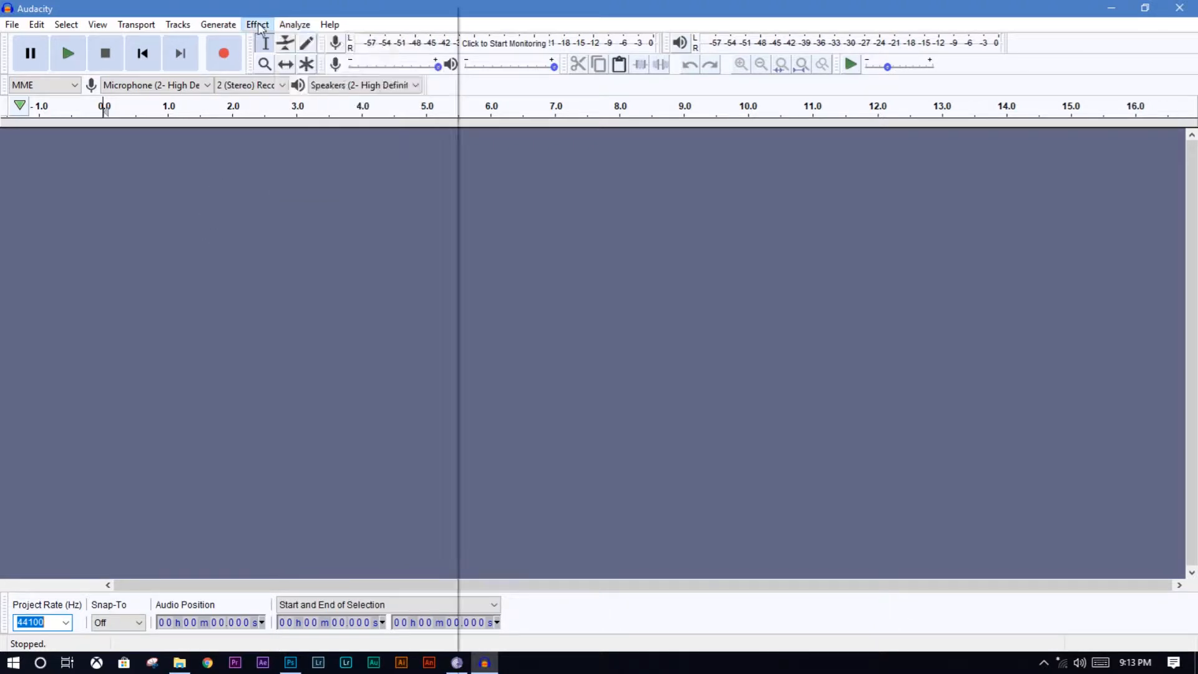
click(90, 339)
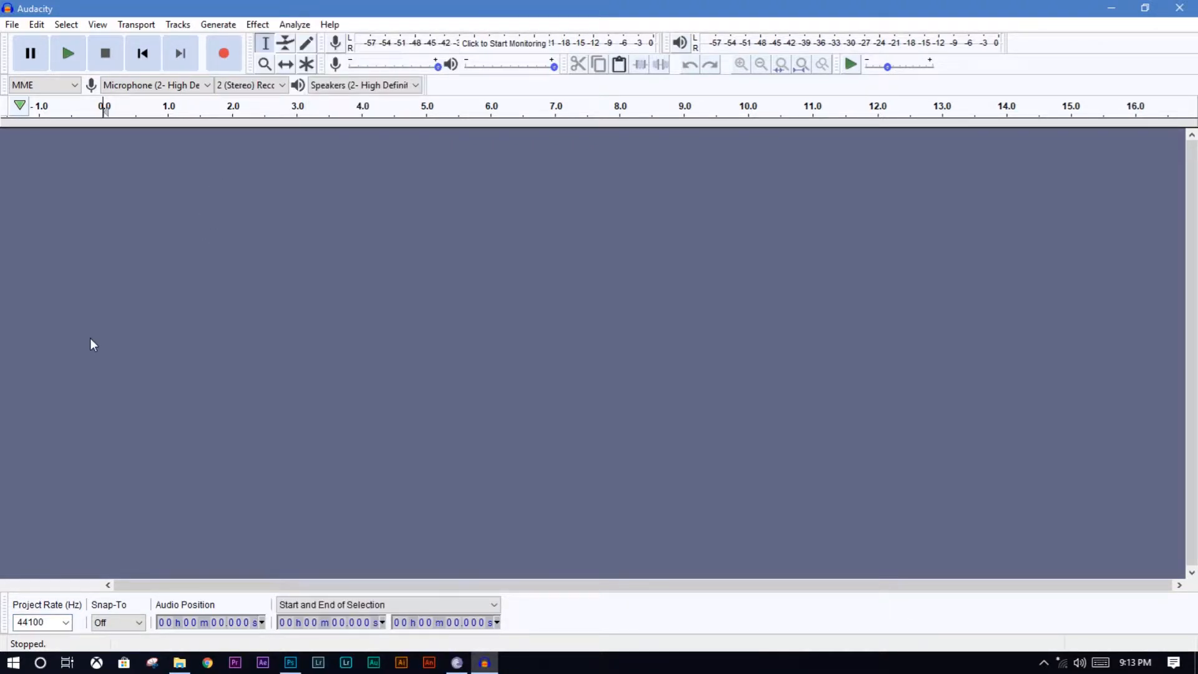
click(228, 48)
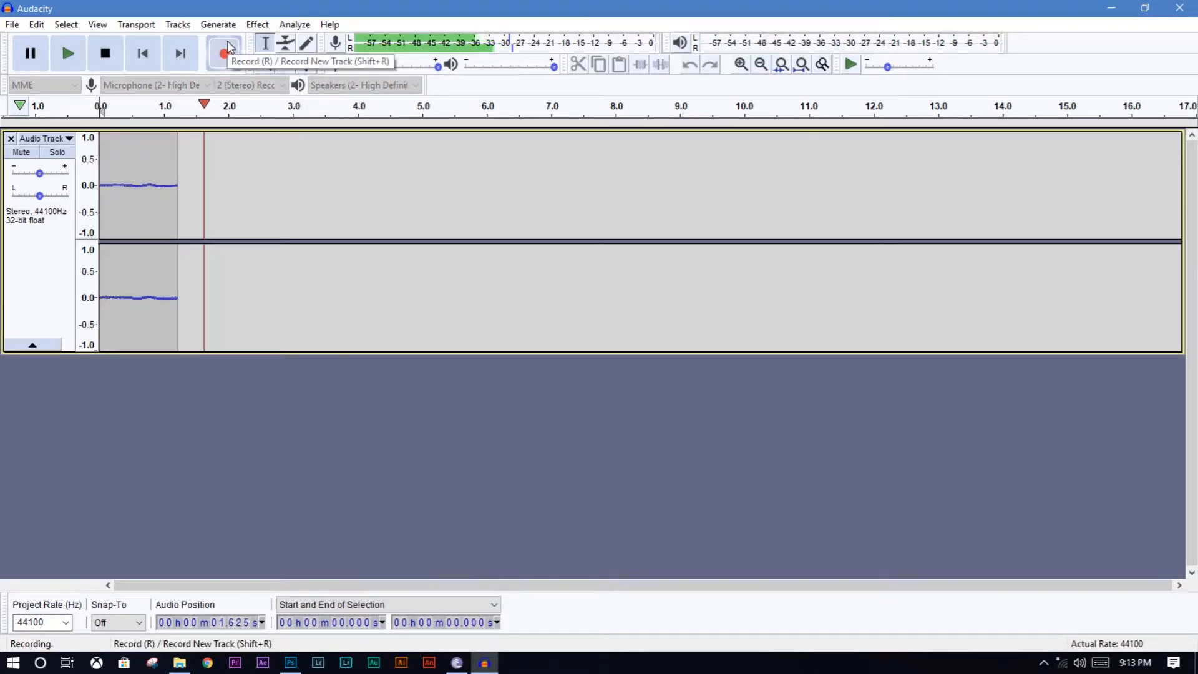
key(space)
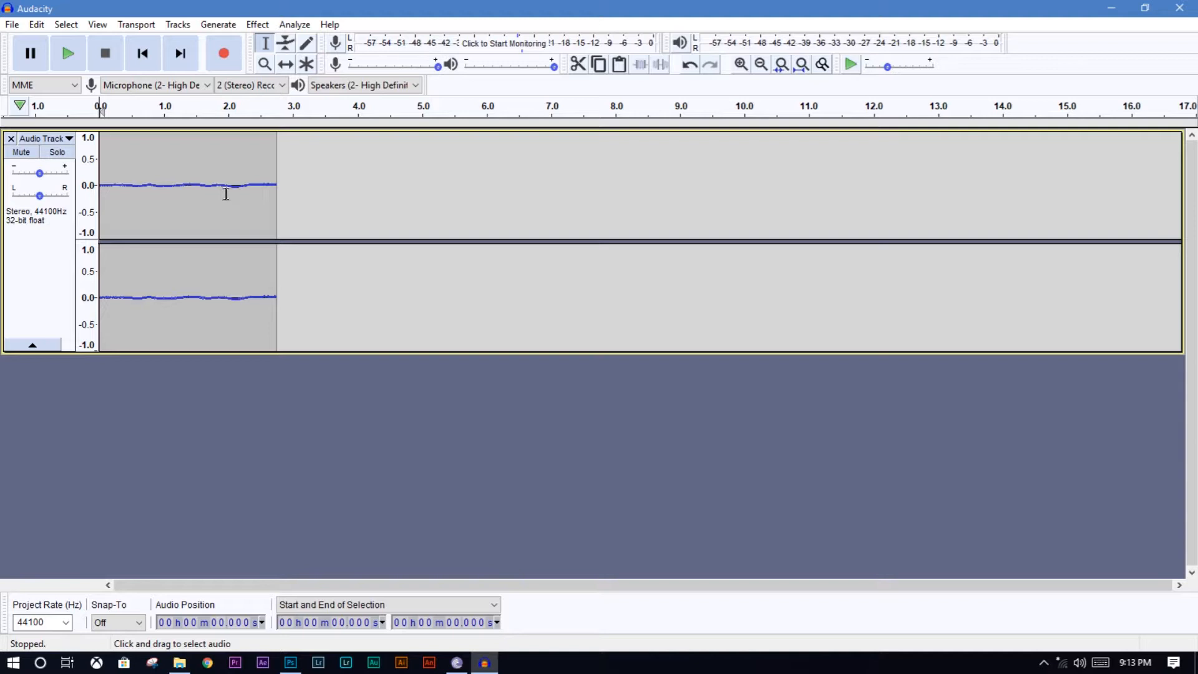
click(11, 141)
Step: Record a stereo voice track about 13 seconds long, staying silent for roughly the first three seconds
click(223, 53)
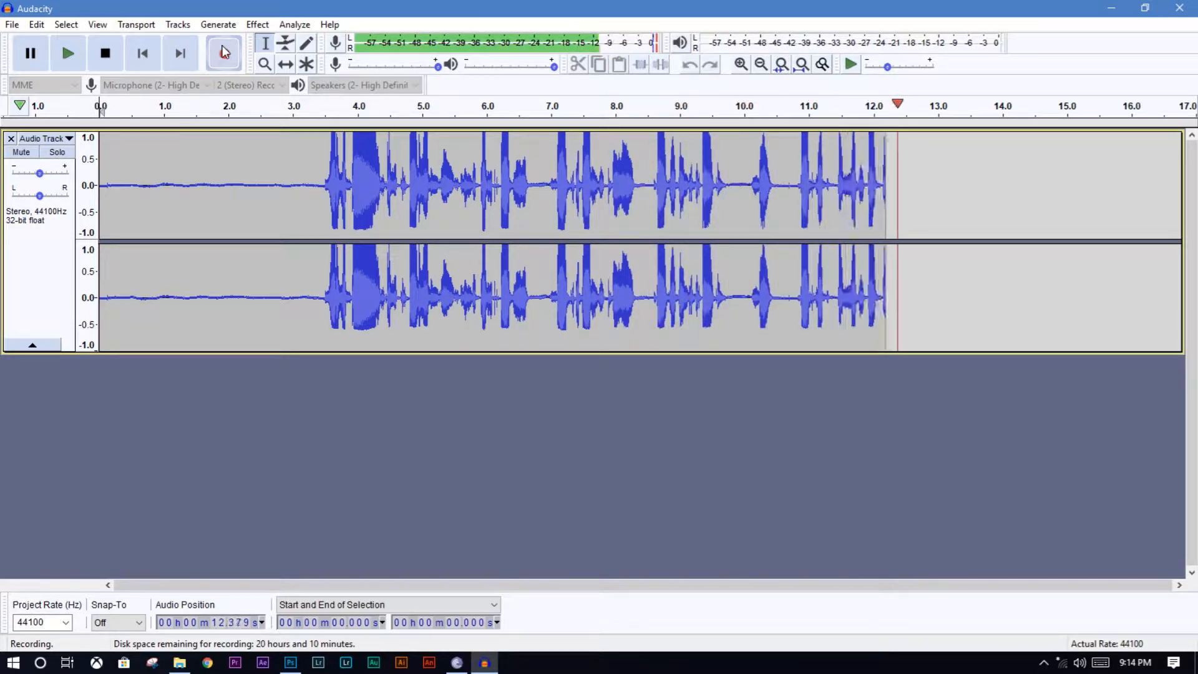
key(space)
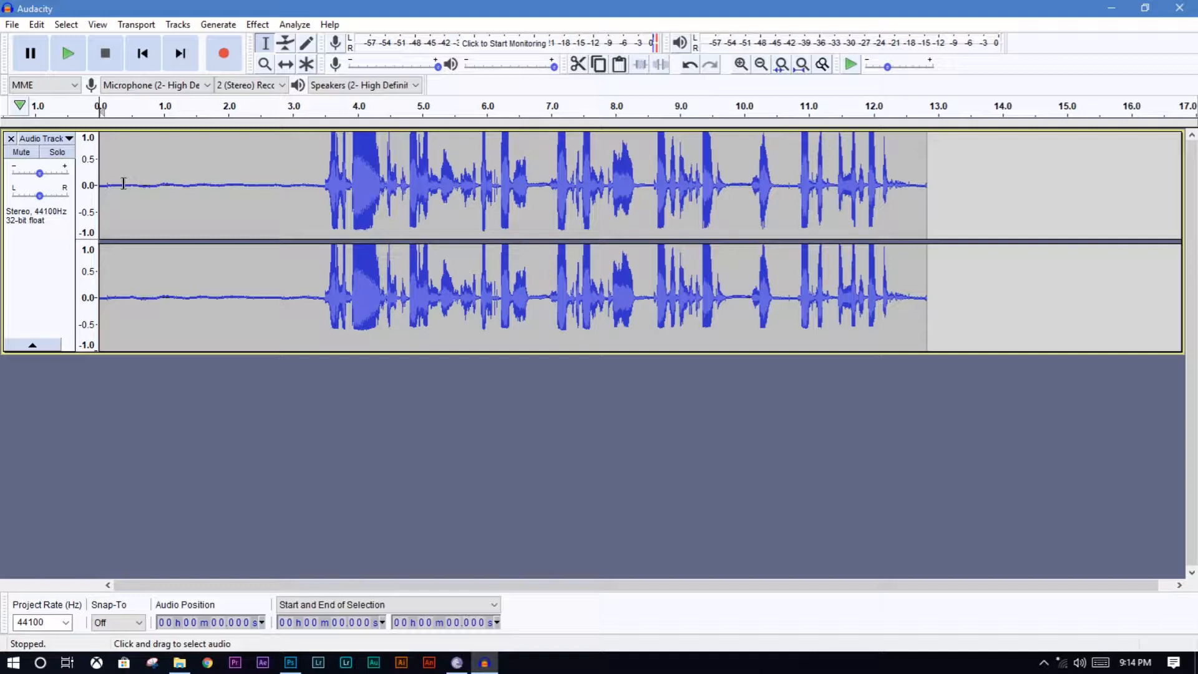
Step: Capture a Noise Reduction profile from the track's silent opening, from 0 to about 3.47 s
drag(109, 187, 316, 225)
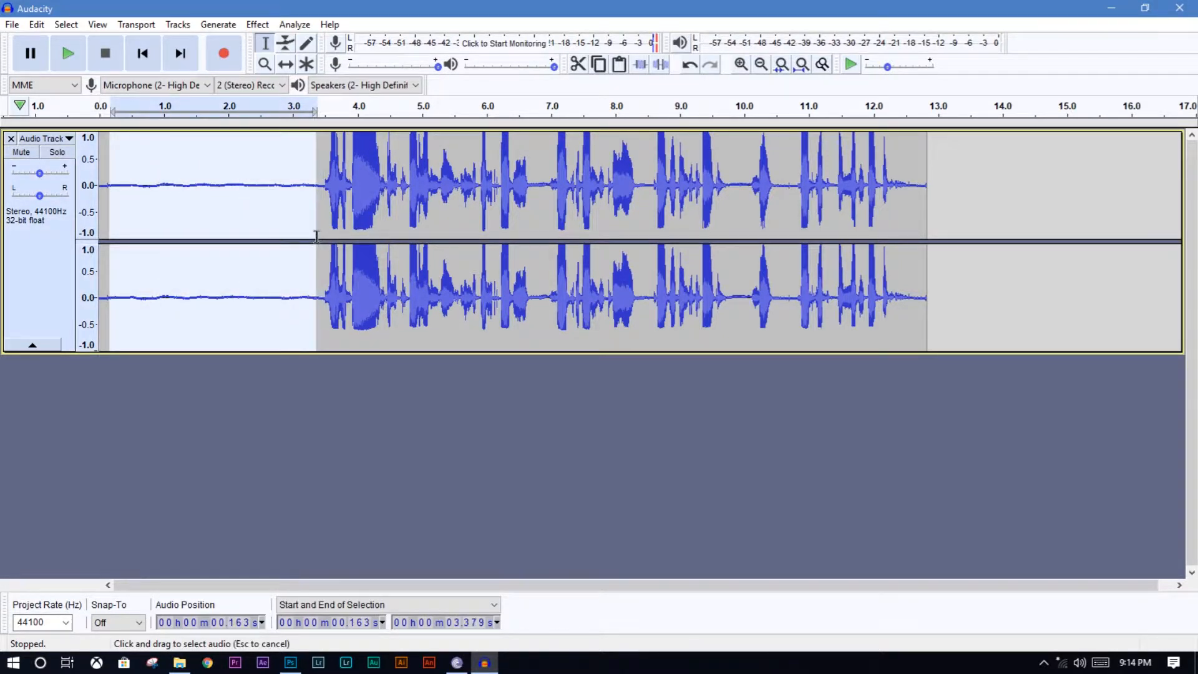
drag(114, 197, 105, 198)
drag(322, 187, 97, 206)
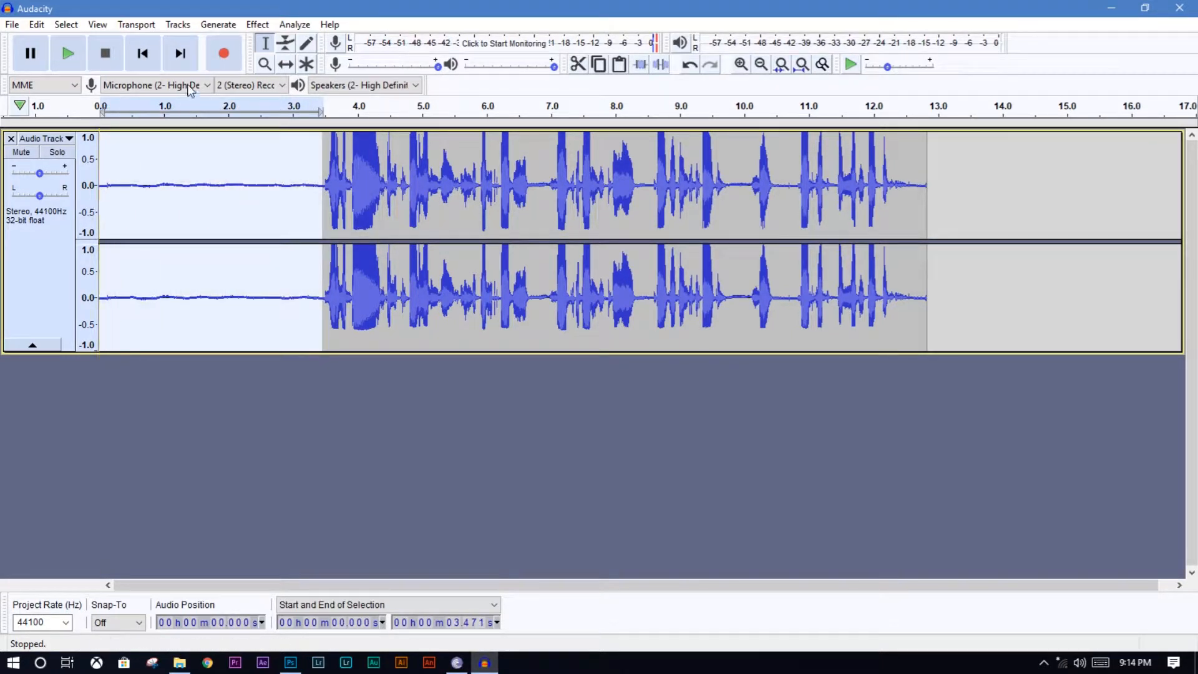
click(257, 25)
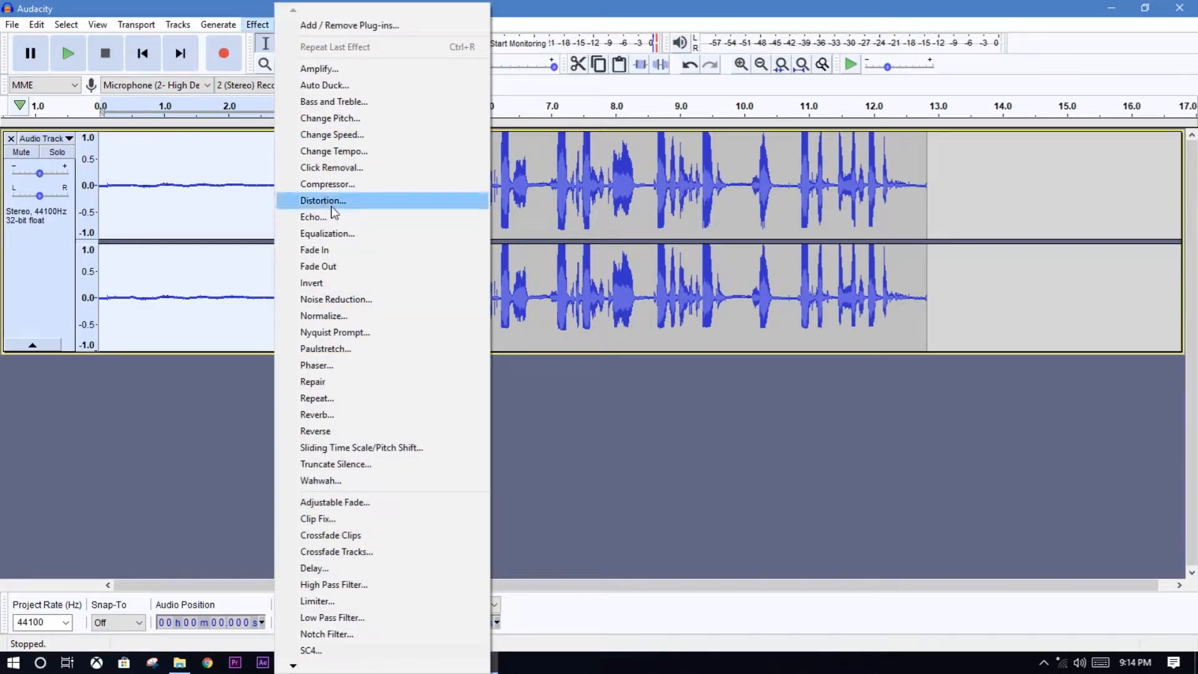
click(355, 301)
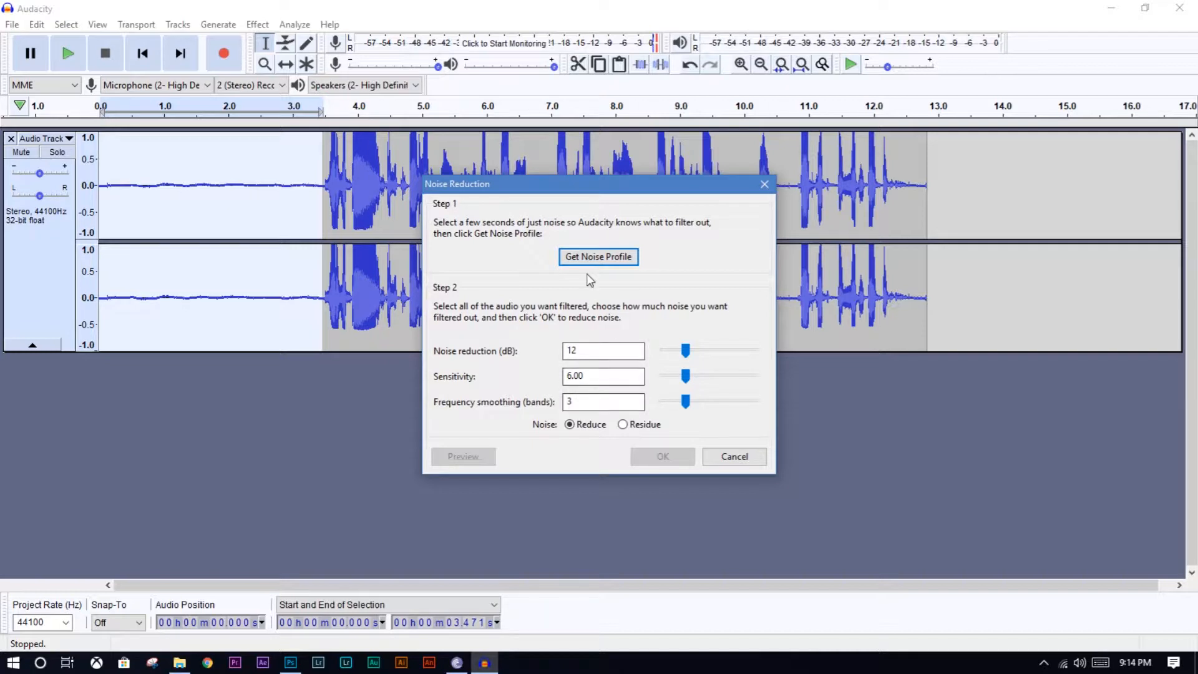
click(575, 259)
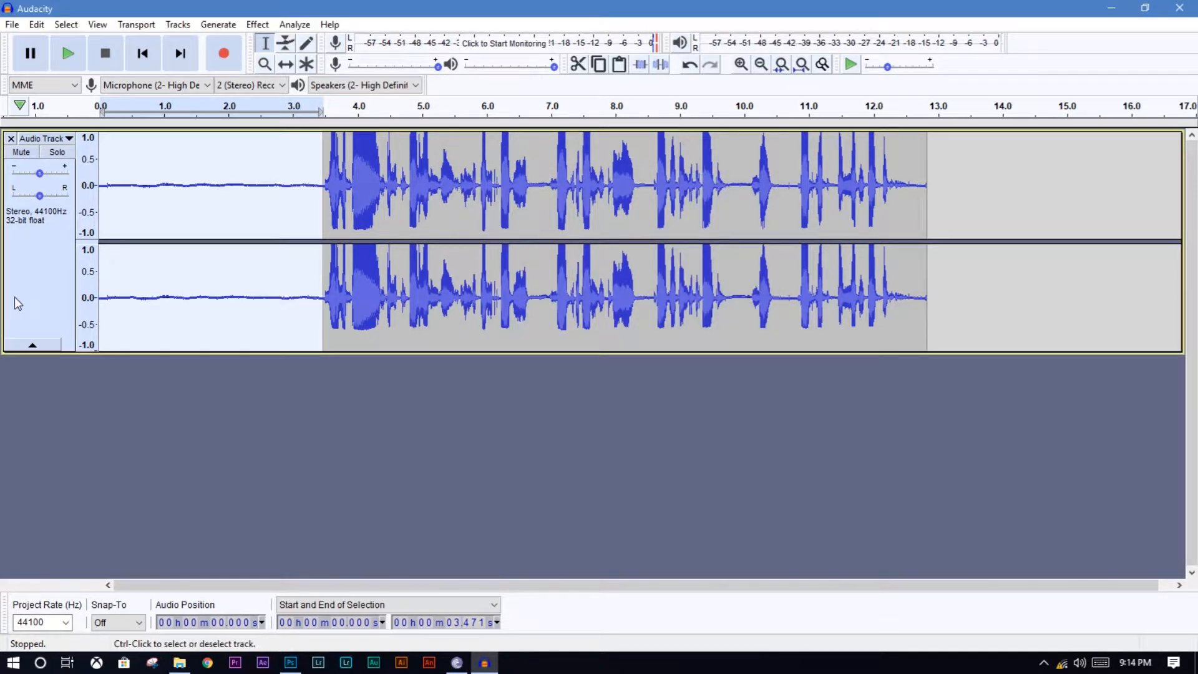
Step: Select the whole track and apply Noise Reduction using the captured noise profile
click(62, 282)
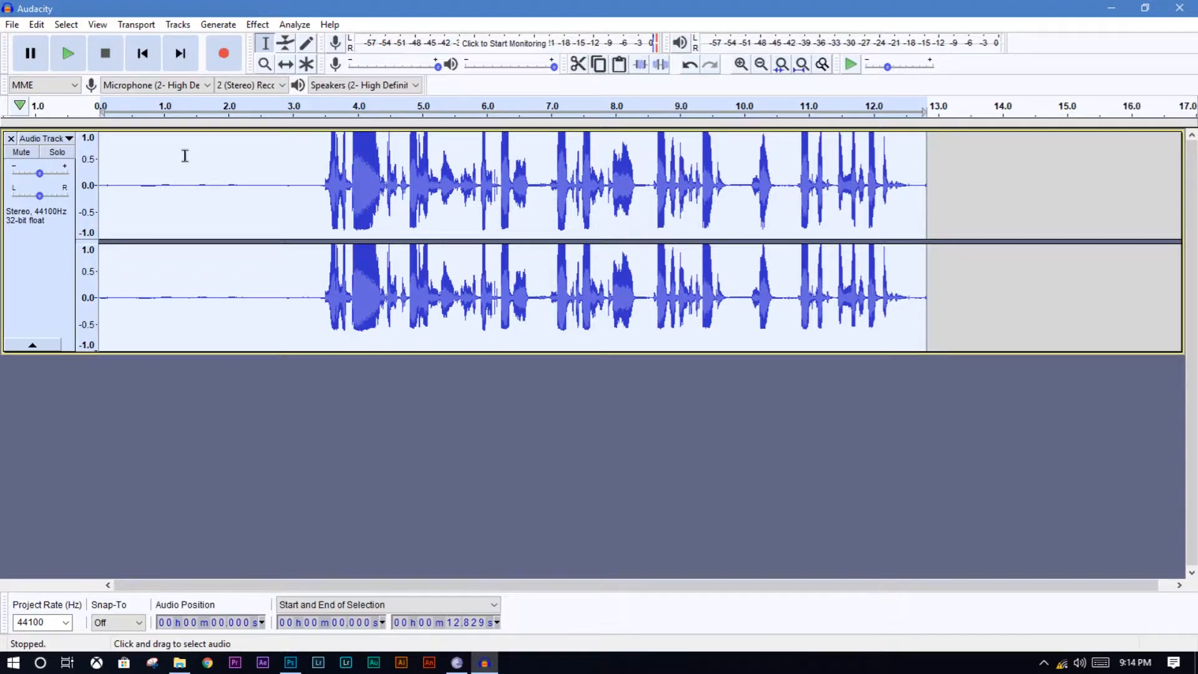
key(ctrl+shift+z)
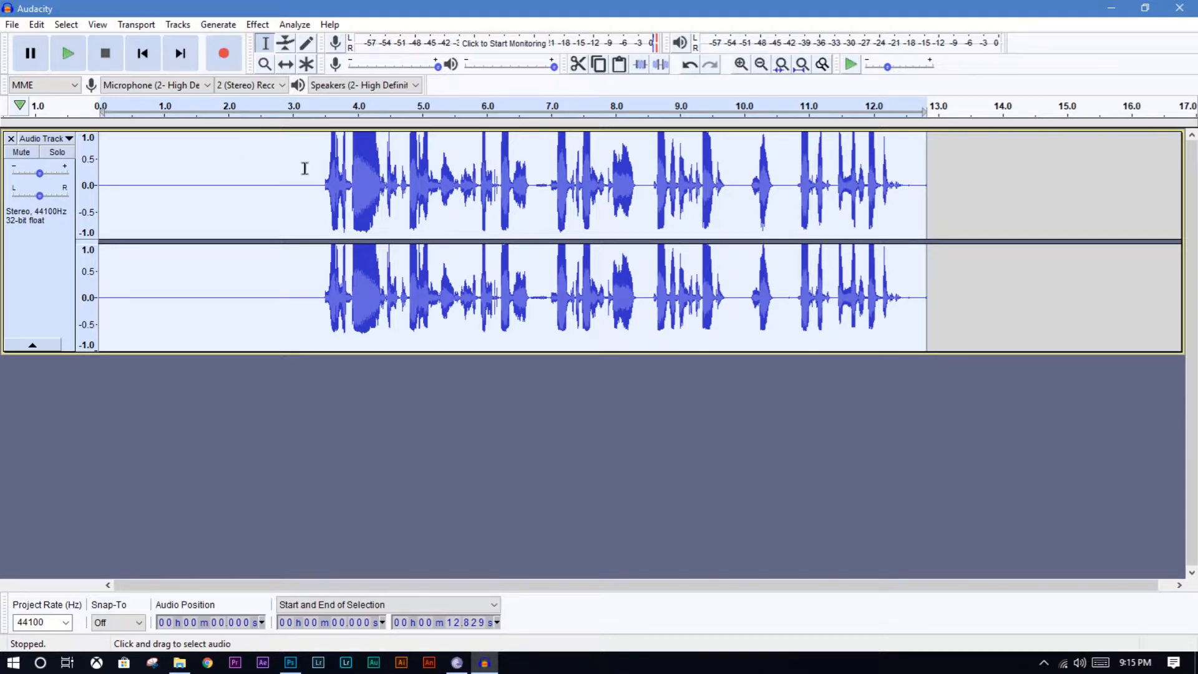
Step: Delete the silent opening from 0 to about 3.46 s and play back the trimmed track
drag(323, 187, 3, 328)
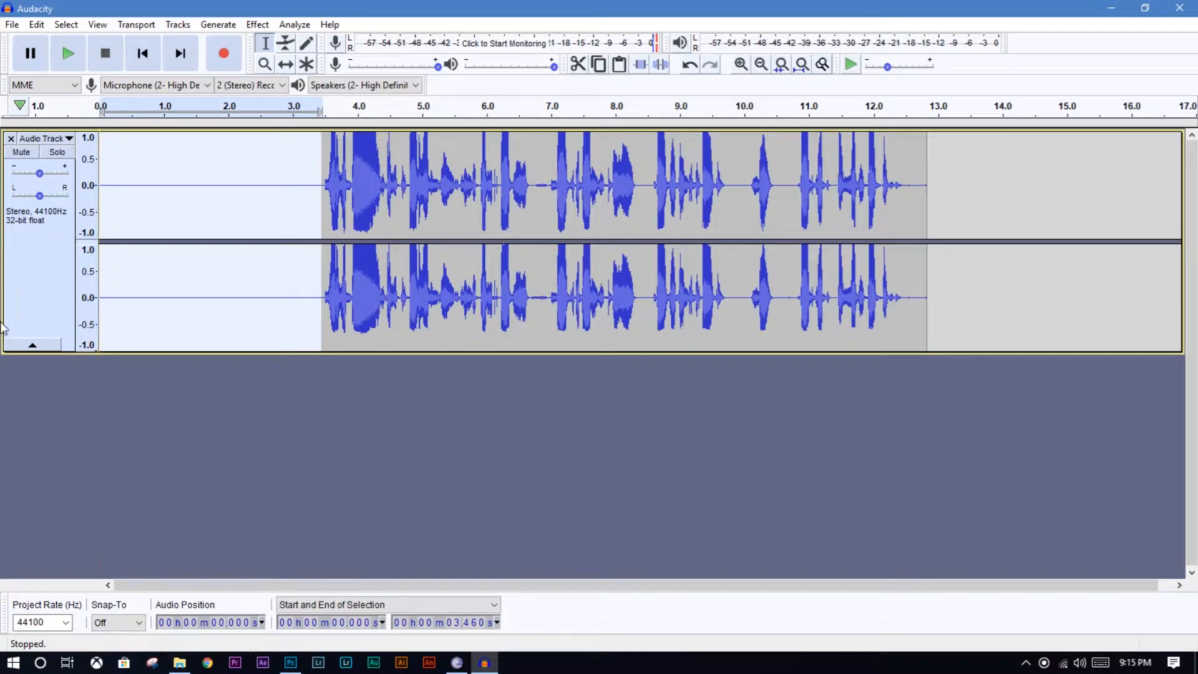
key(Delete)
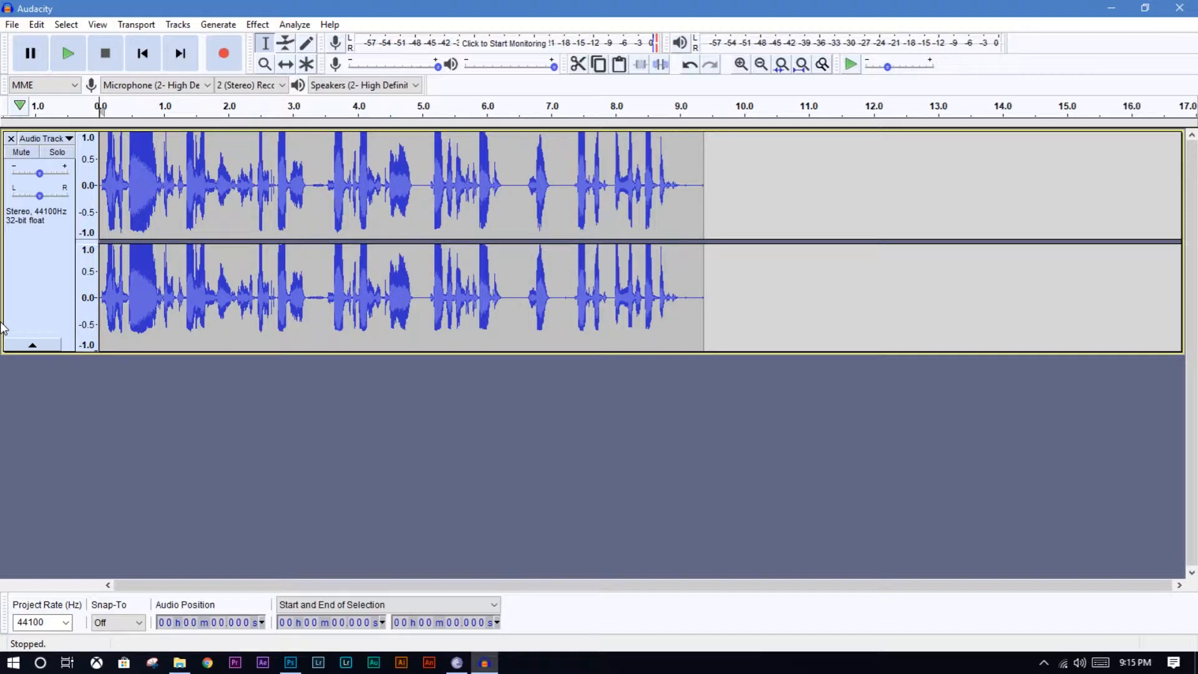
key(space)
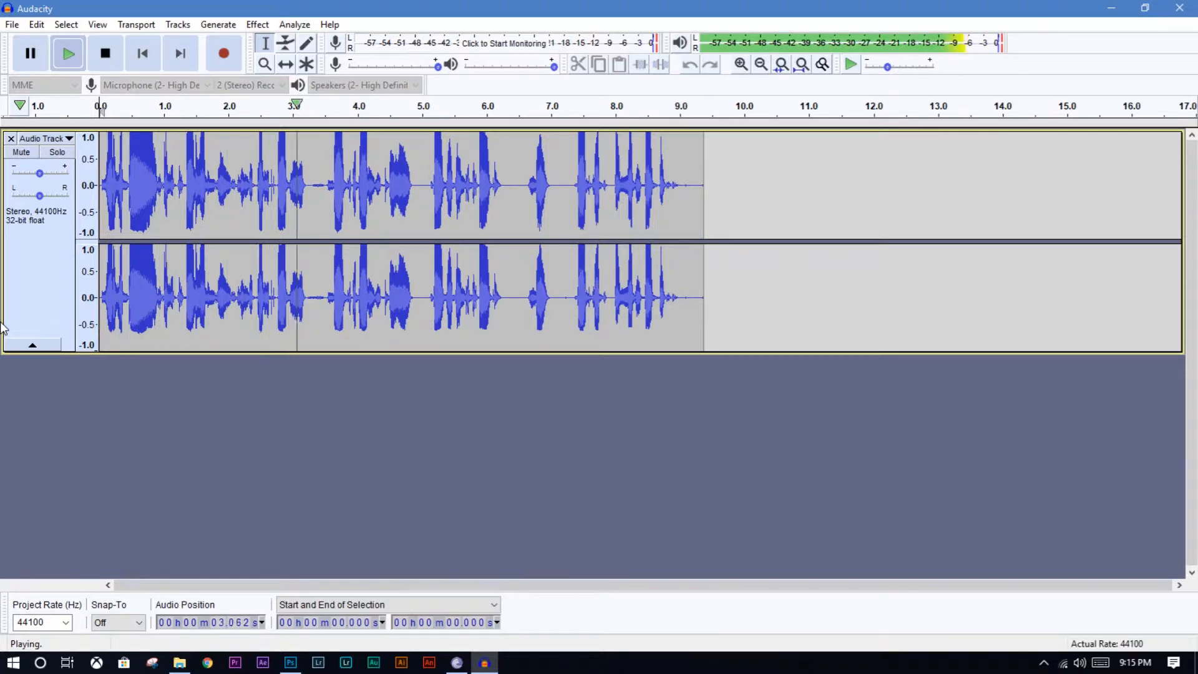
key(space)
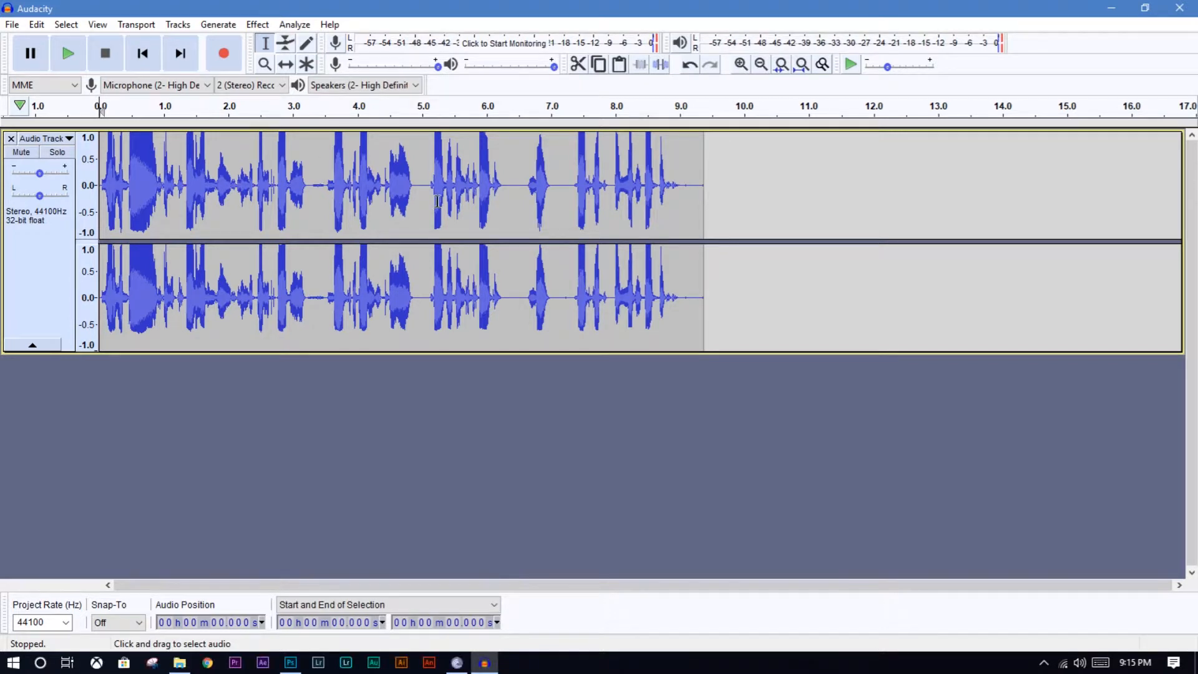
Step: Delete the spoken passage between about 3.27 s and 4.99 s from the track
drag(309, 167, 422, 174)
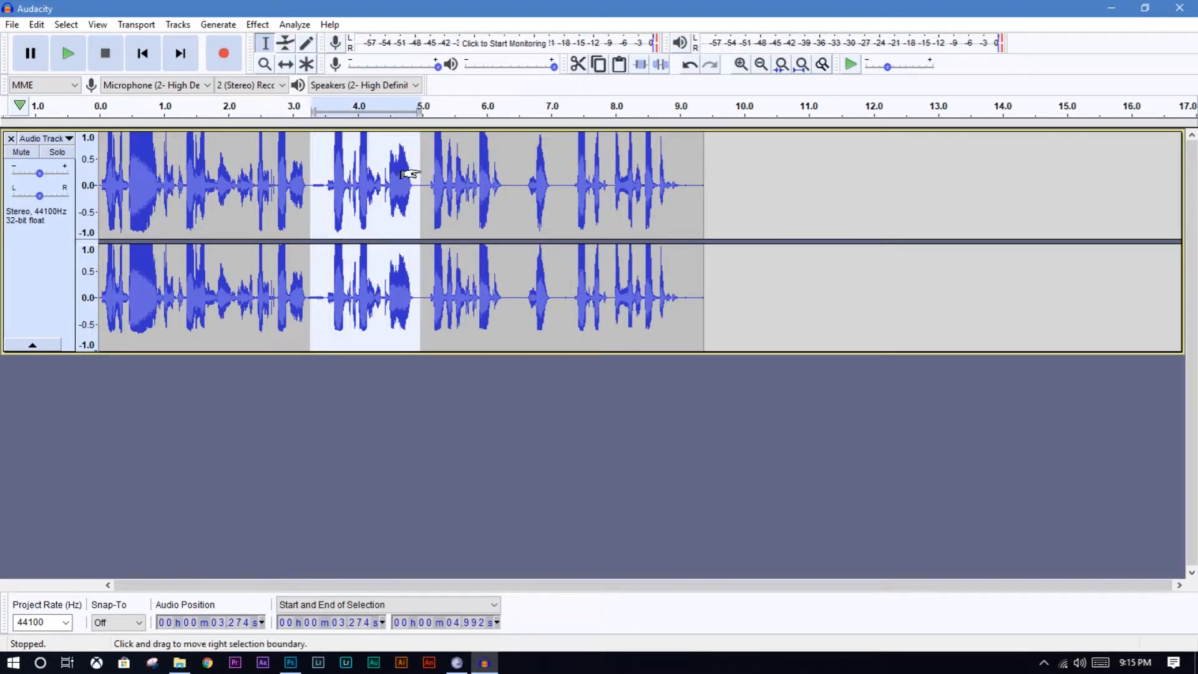
key(Delete)
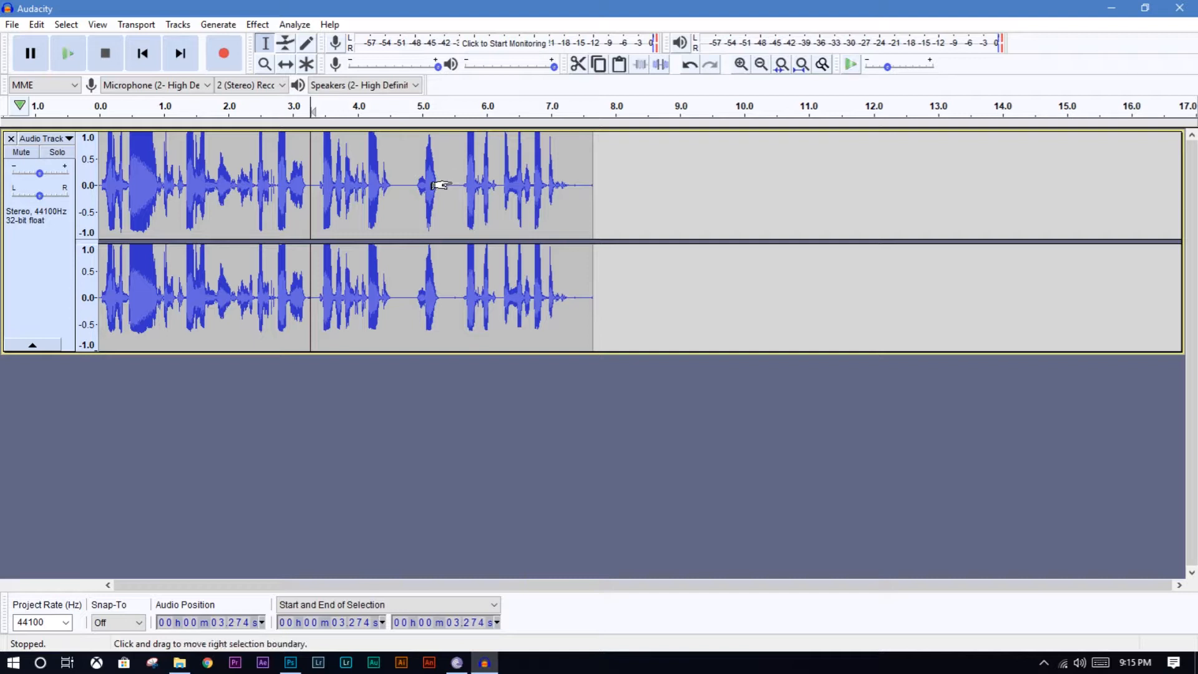
Step: Apply the Compressor to the whole track with a -12 dB threshold and 2:1 ratio, and play the result
key(ctrl+a)
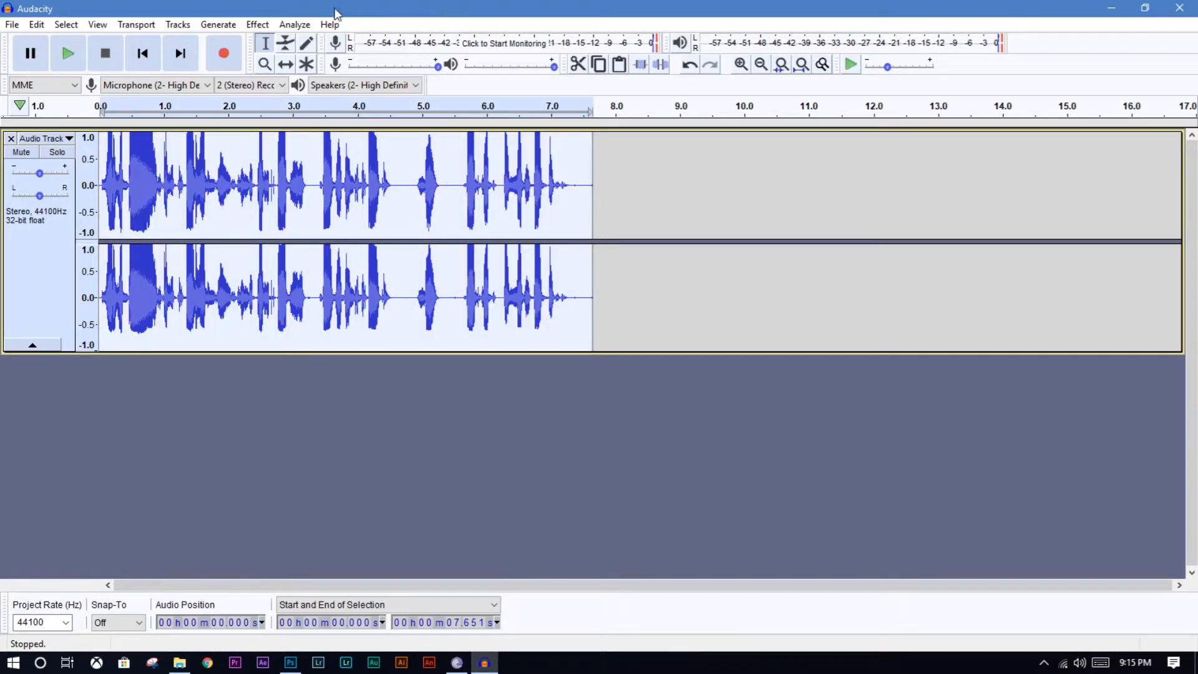
click(258, 24)
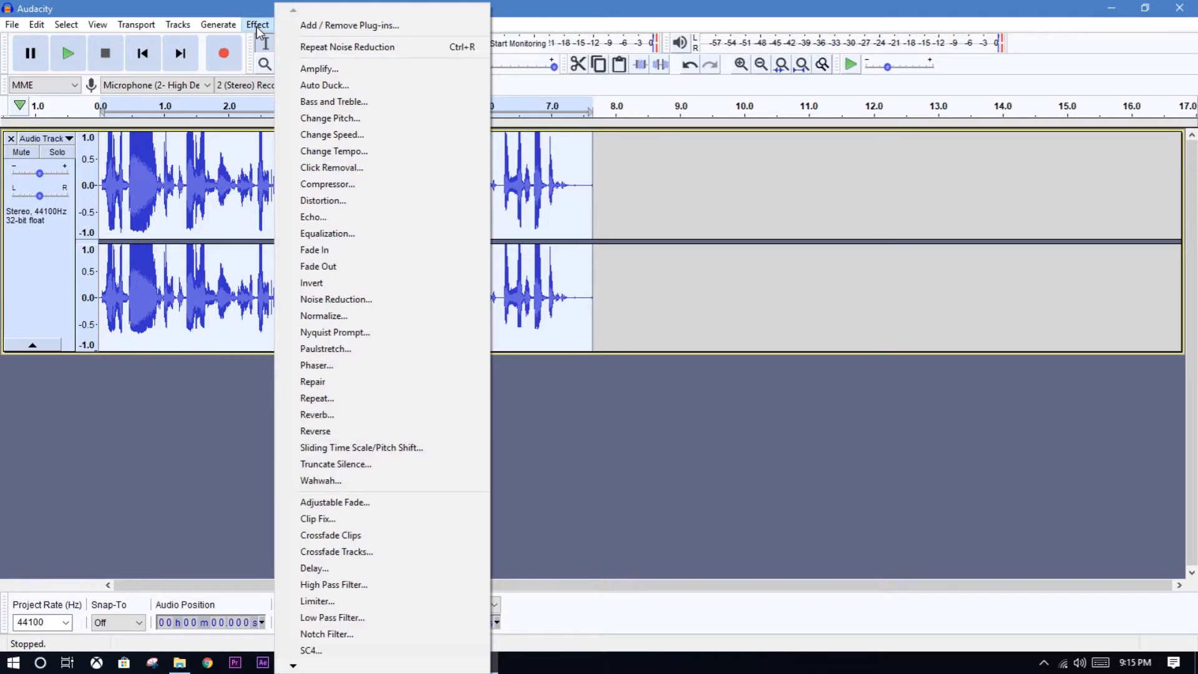
click(362, 186)
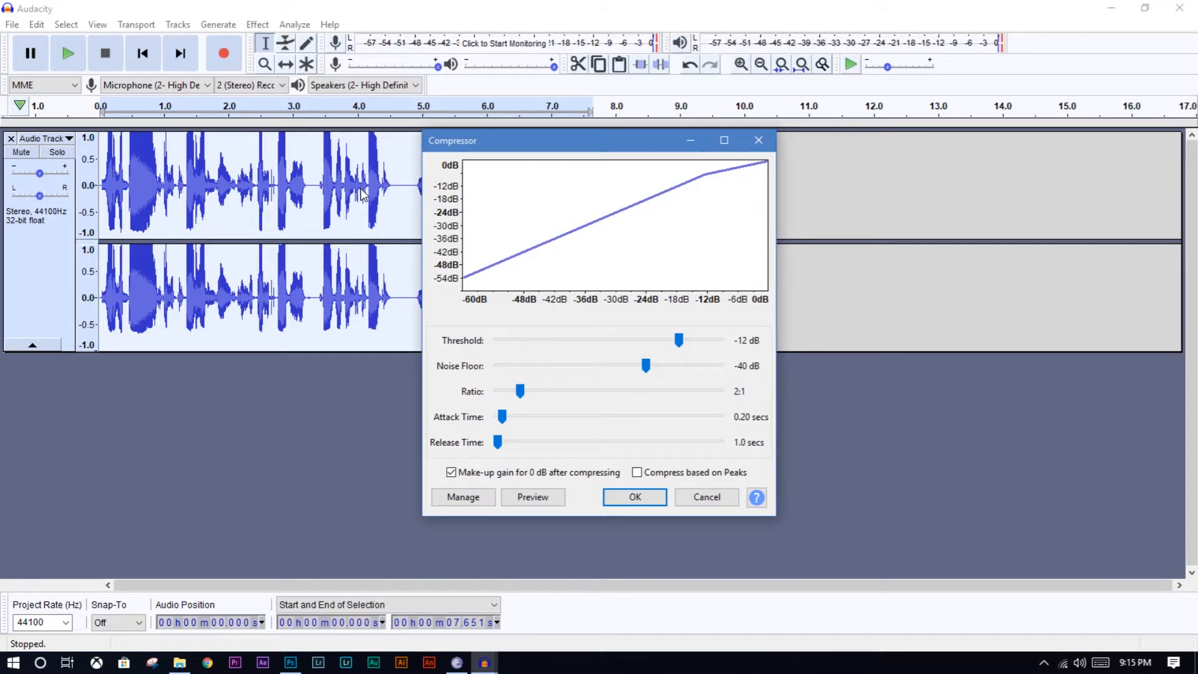
click(635, 497)
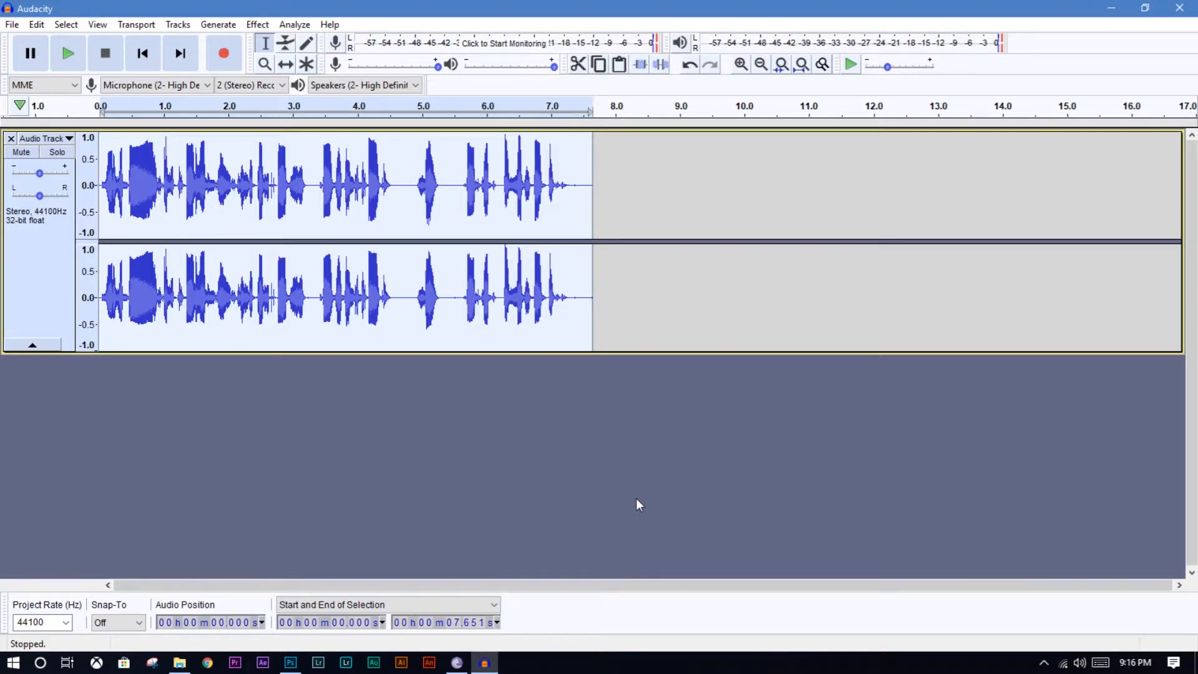
key(space)
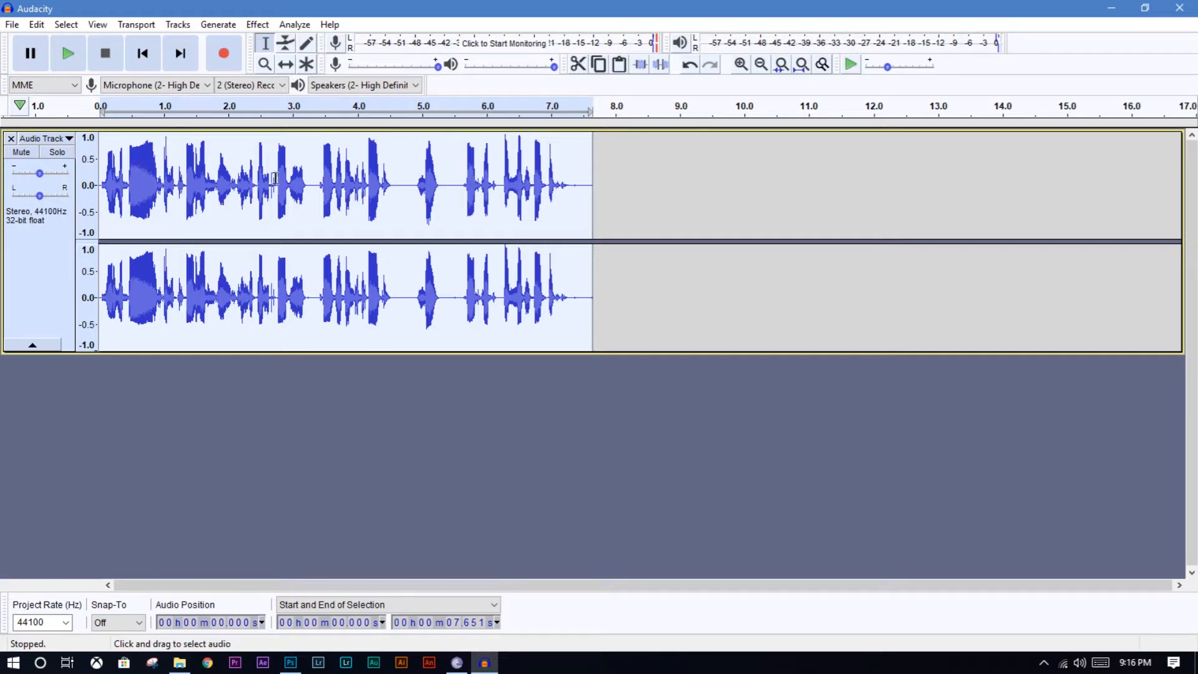
Step: Shorten the silent gaps on both sides of the short word near 5 s, cutting about 4.67 to 4.87 s from the earlier gap
drag(459, 188, 401, 200)
key(Delete)
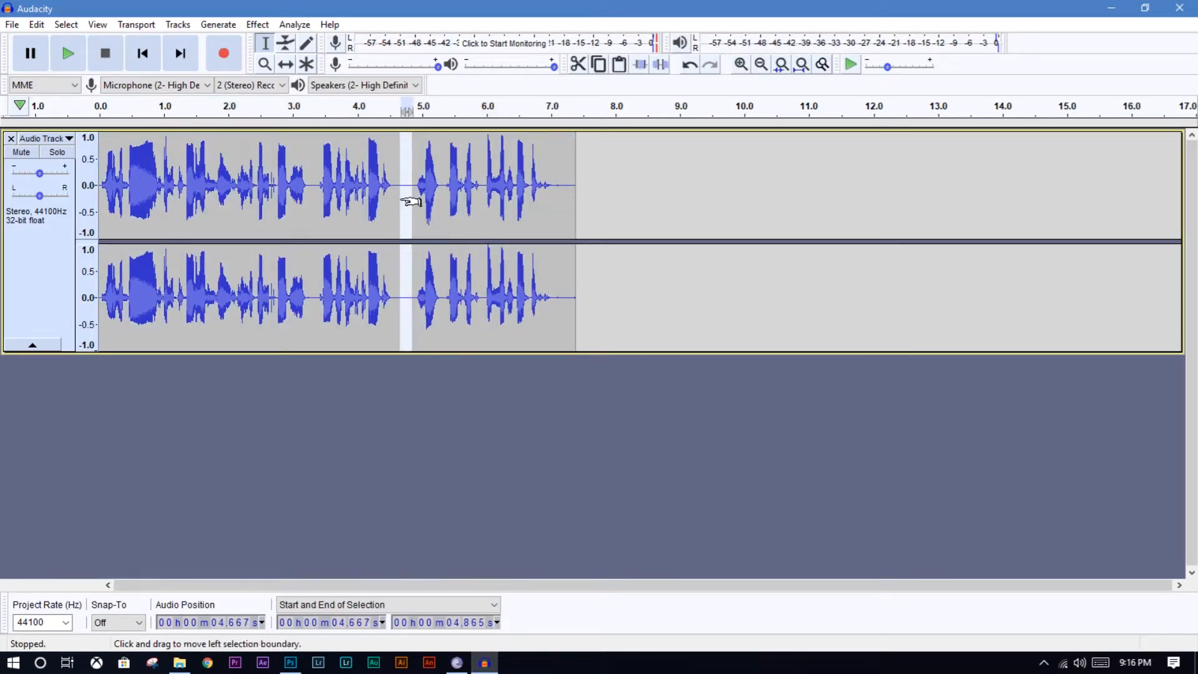
key(Delete)
key(space)
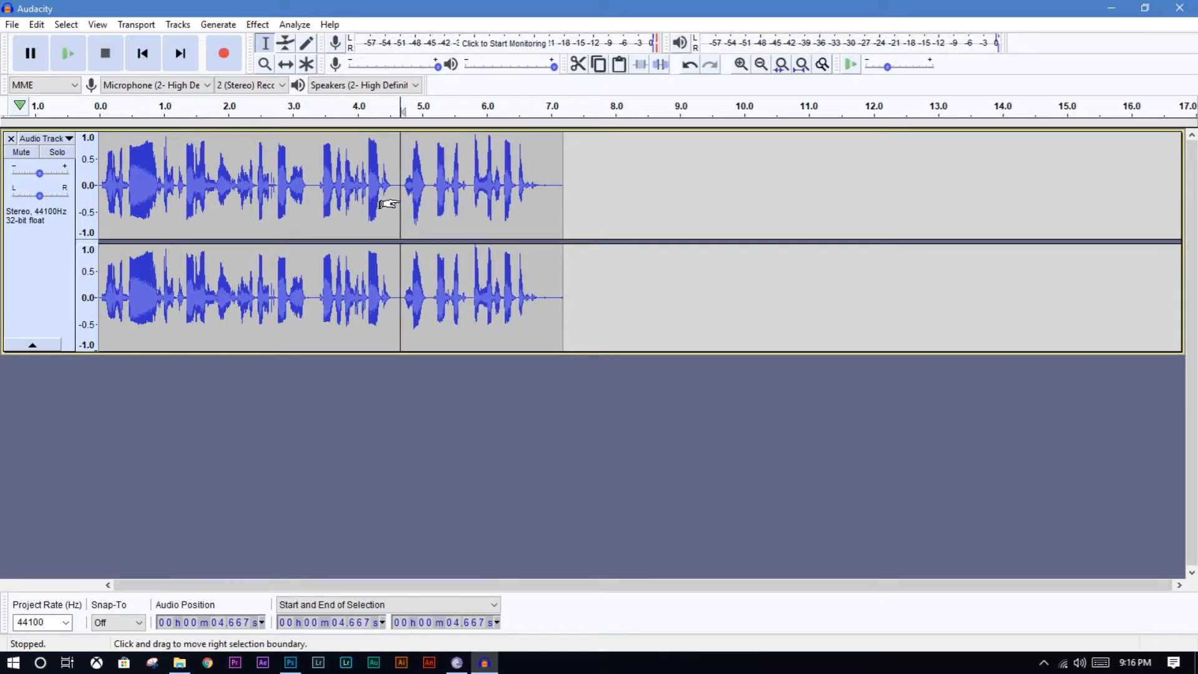
Step: Apply Equalization with the Bass Boost curve to the whole track
key(ctrl+a)
click(257, 24)
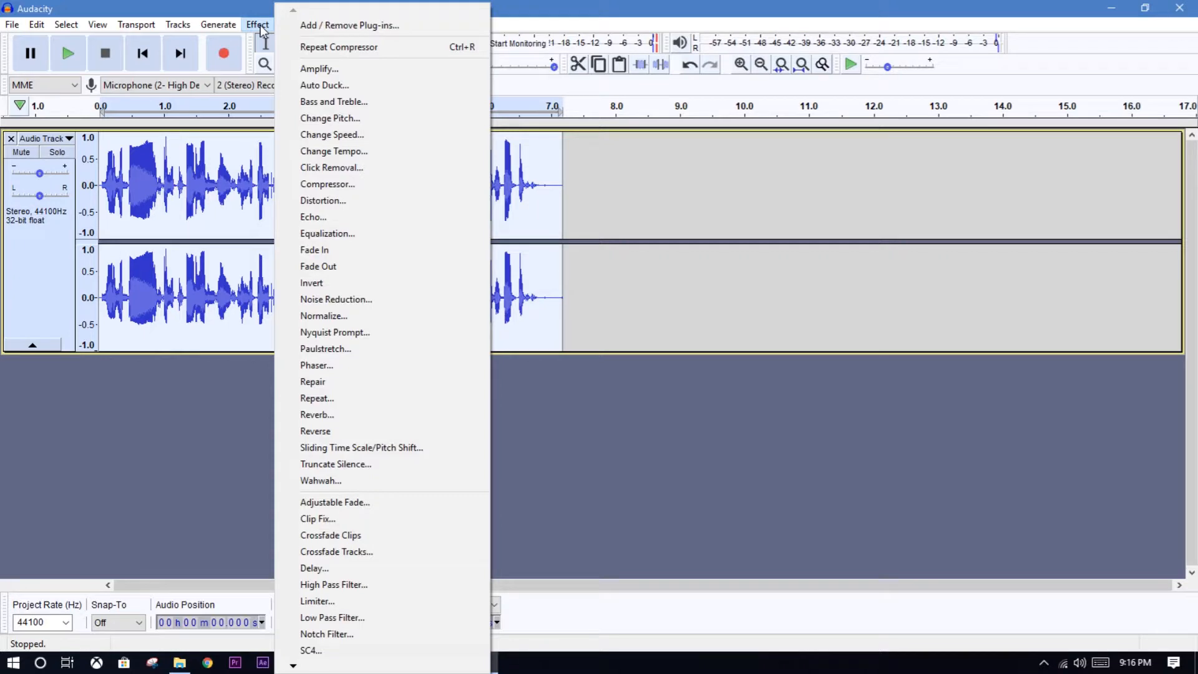
click(320, 234)
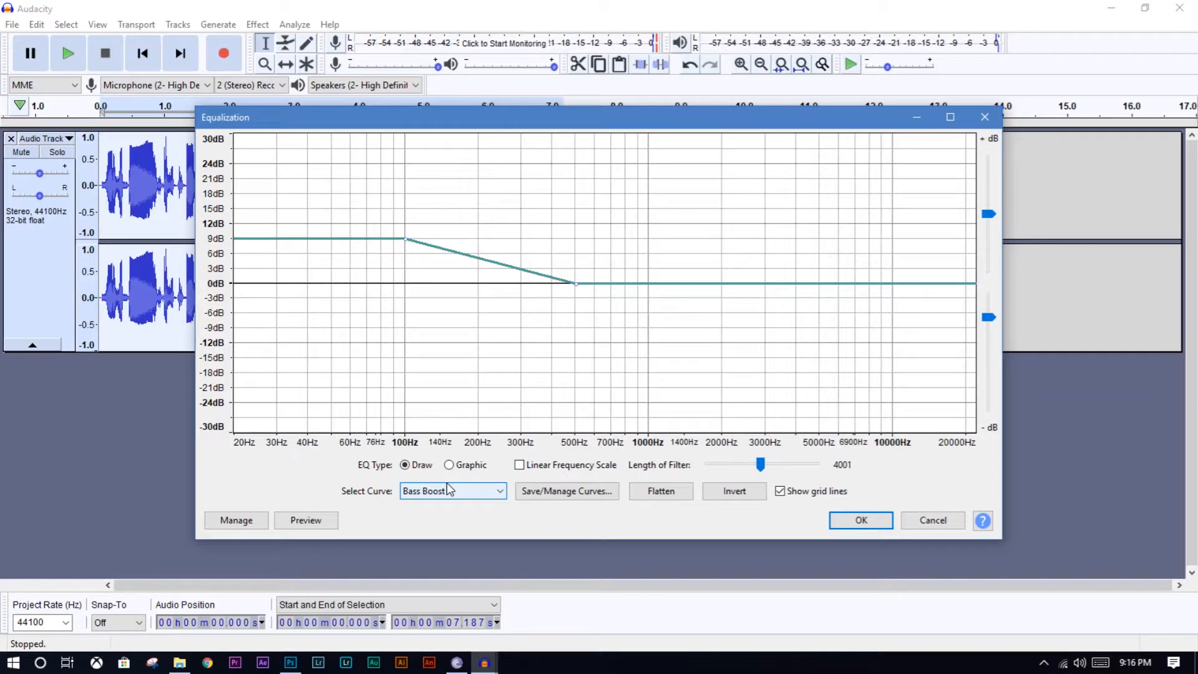
click(861, 520)
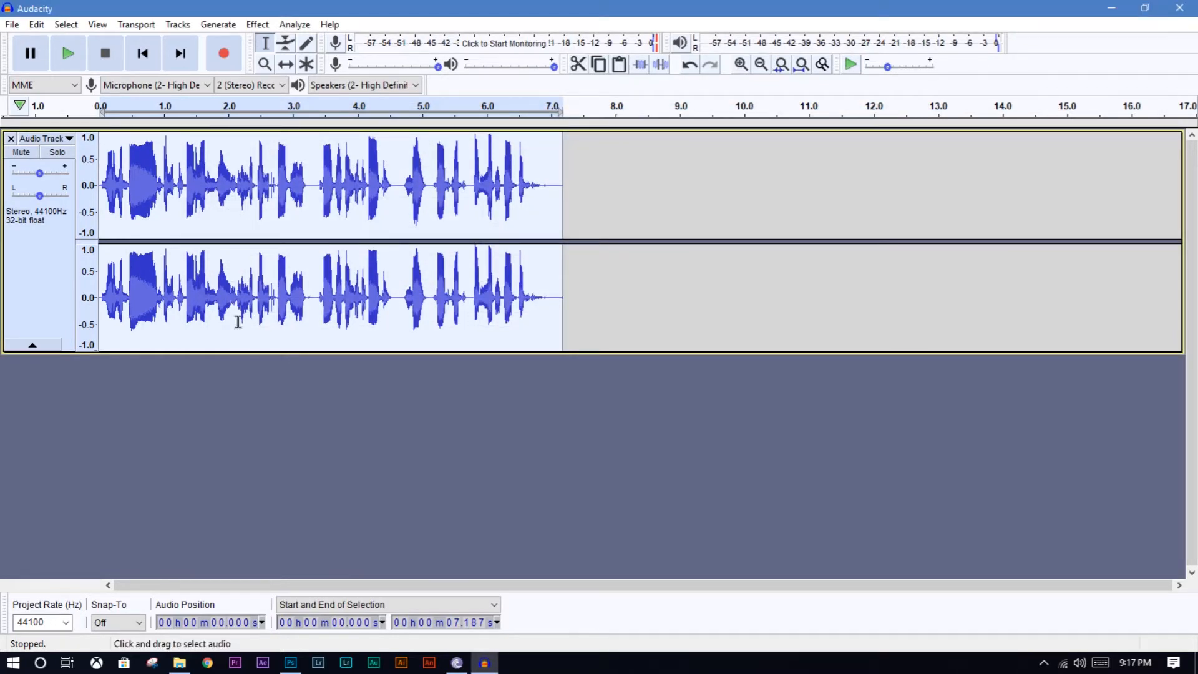
Step: Apply Equalization with the Treble Boost curve to the whole track and play the result
click(257, 25)
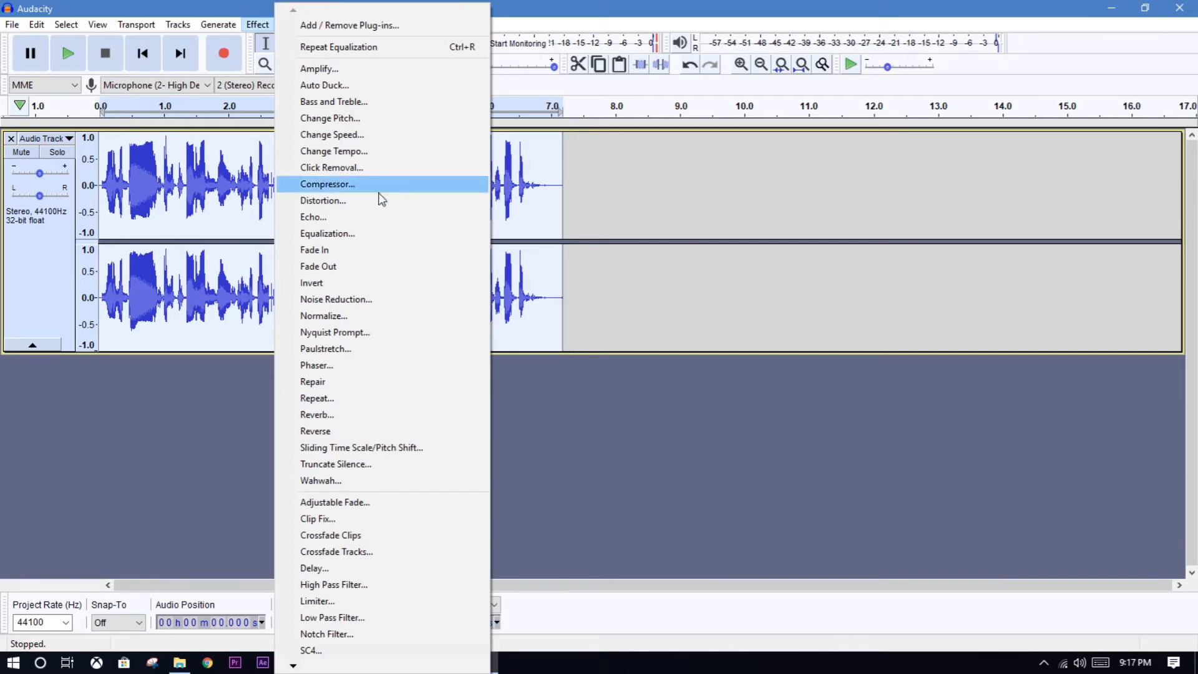
click(348, 234)
click(491, 493)
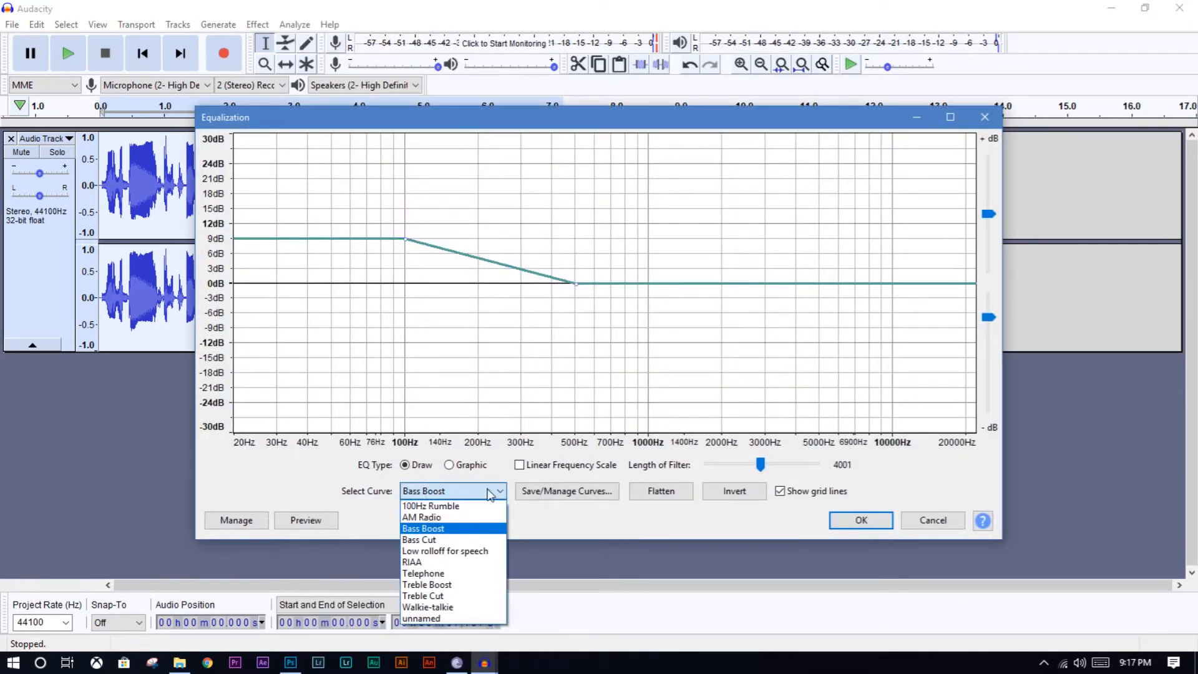
click(461, 585)
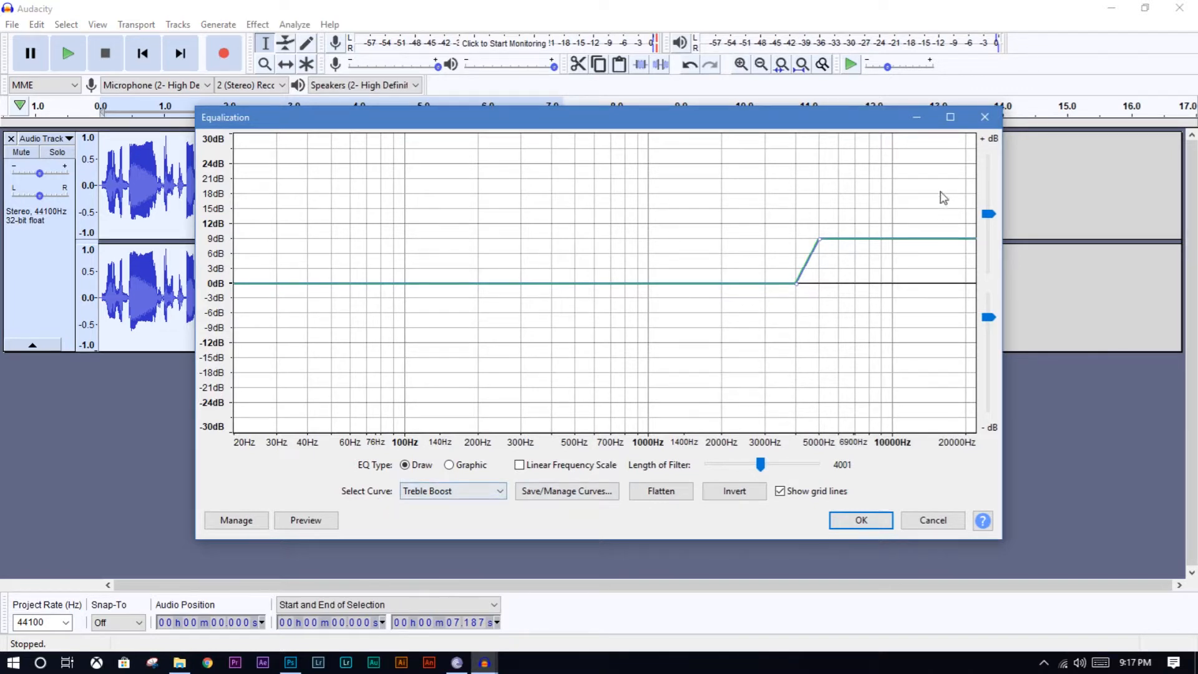
mouse_move(820, 241)
mouse_down()
mouse_move(824, 200)
mouse_move(819, 242)
mouse_up()
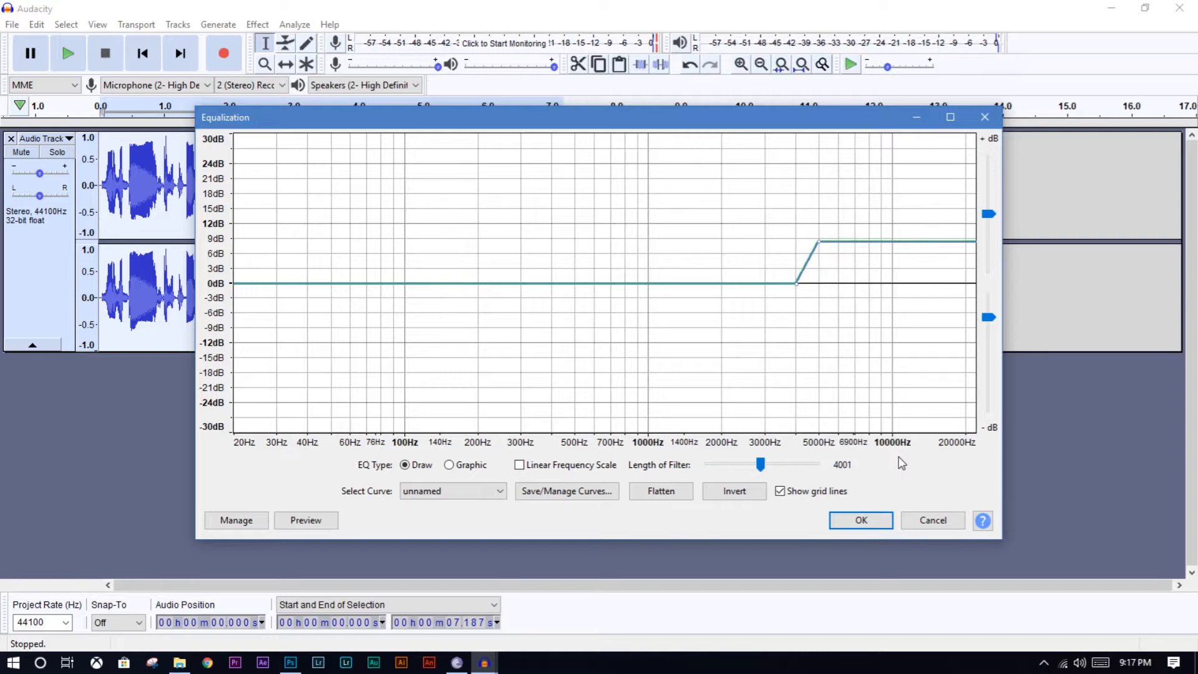
click(455, 490)
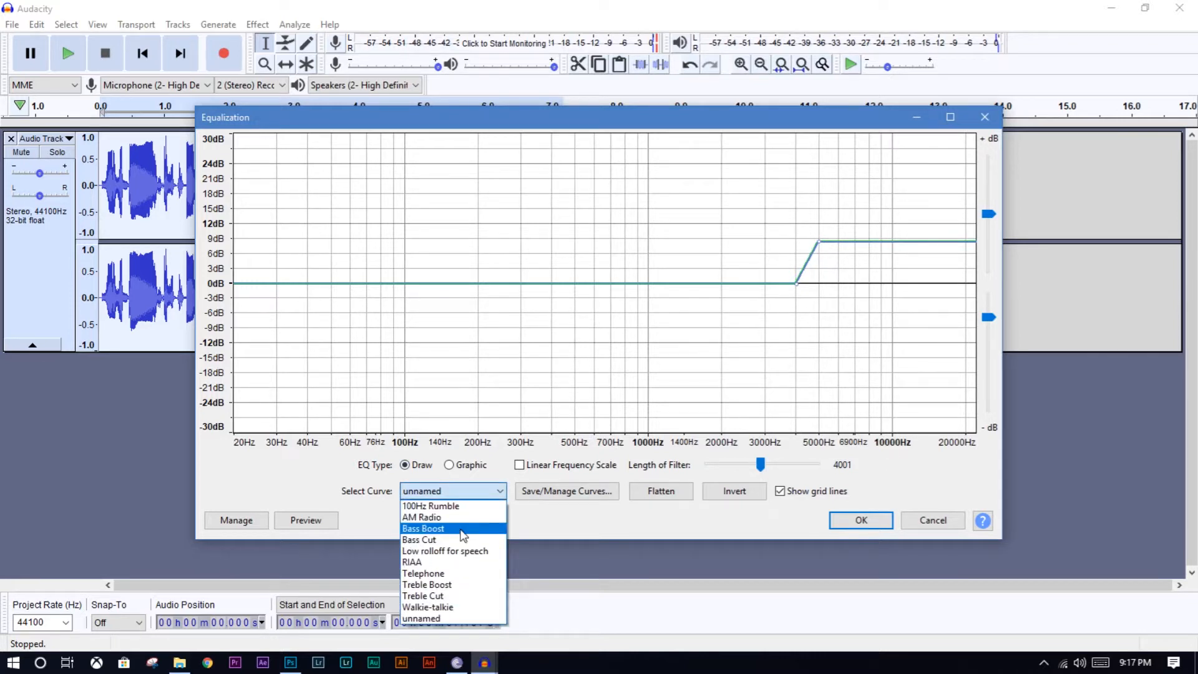
click(465, 585)
click(861, 520)
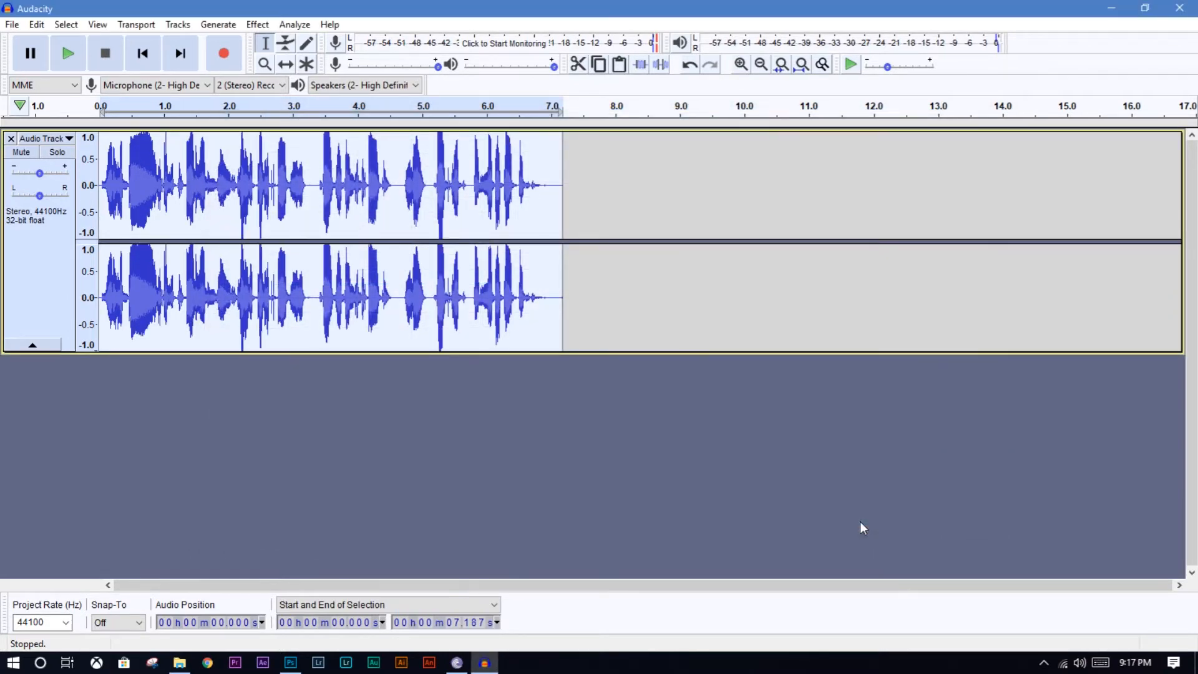
key(space)
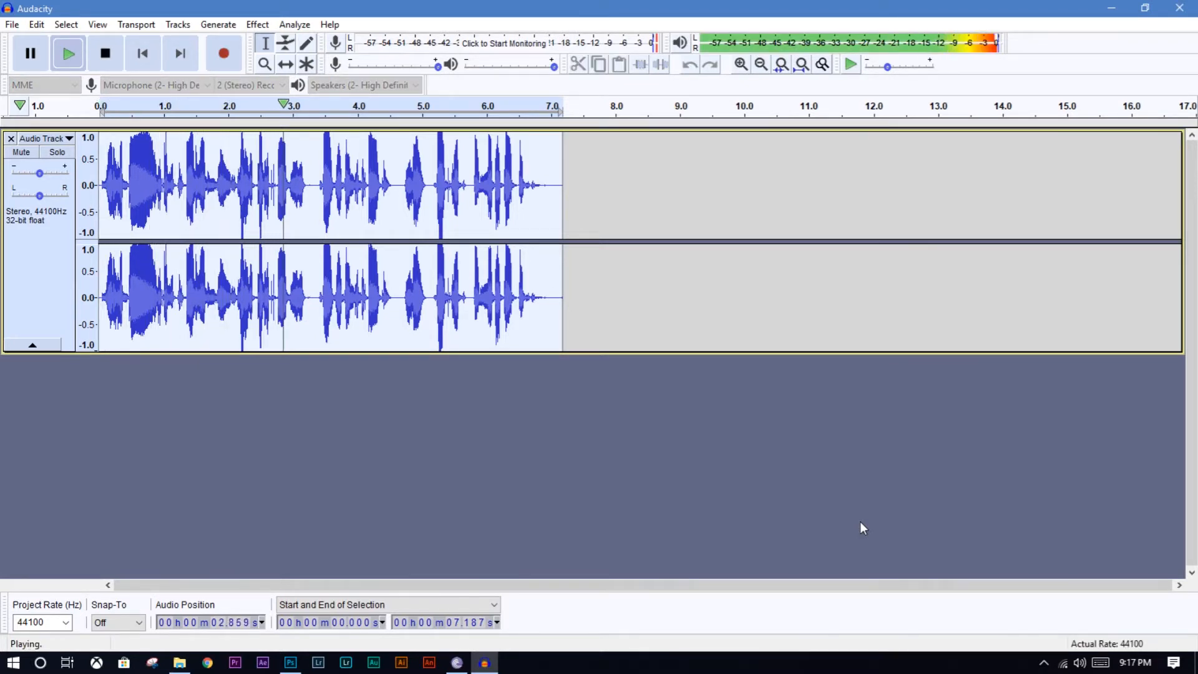
key(space)
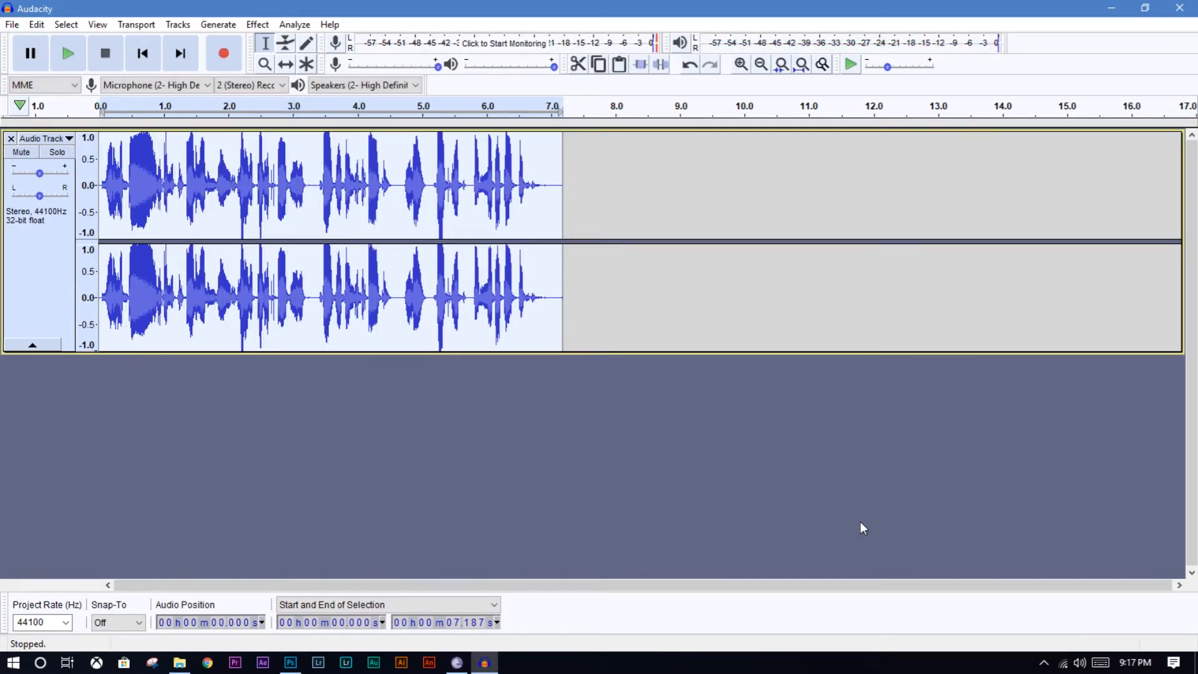
drag(128, 176, 161, 176)
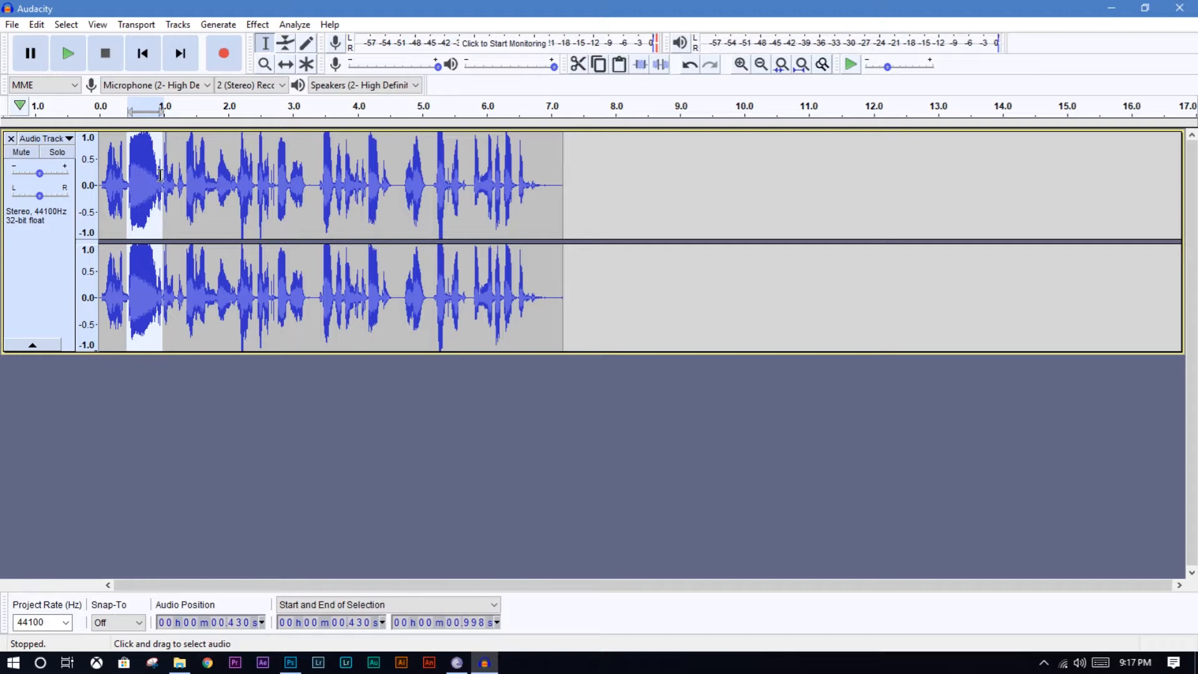
click(262, 29)
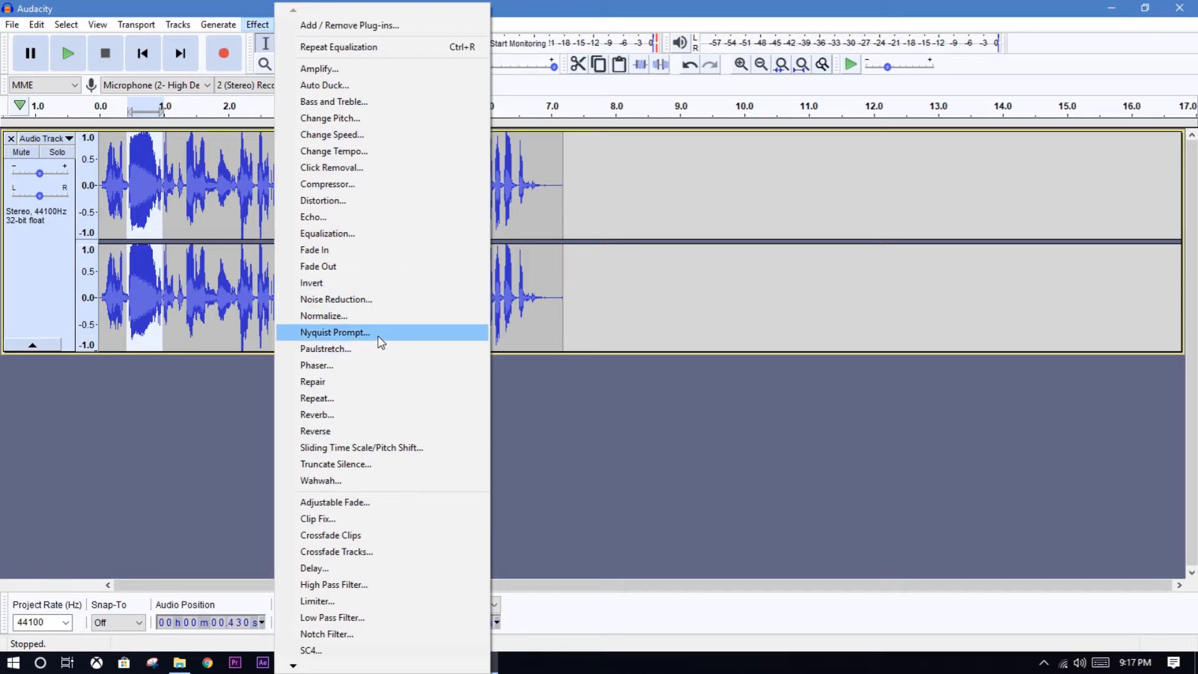
click(535, 4)
click(559, 269)
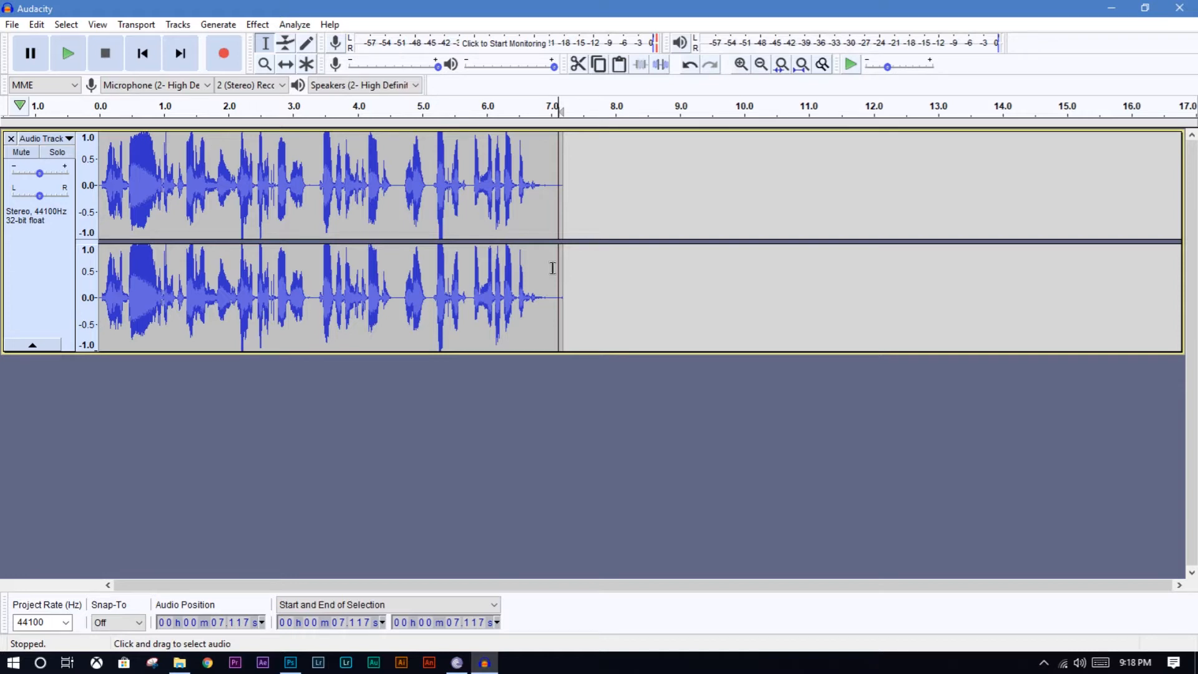
Step: Normalize the whole track to a maximum amplitude of -1.0 dB with DC offset removal, and play the result
double_click(542, 270)
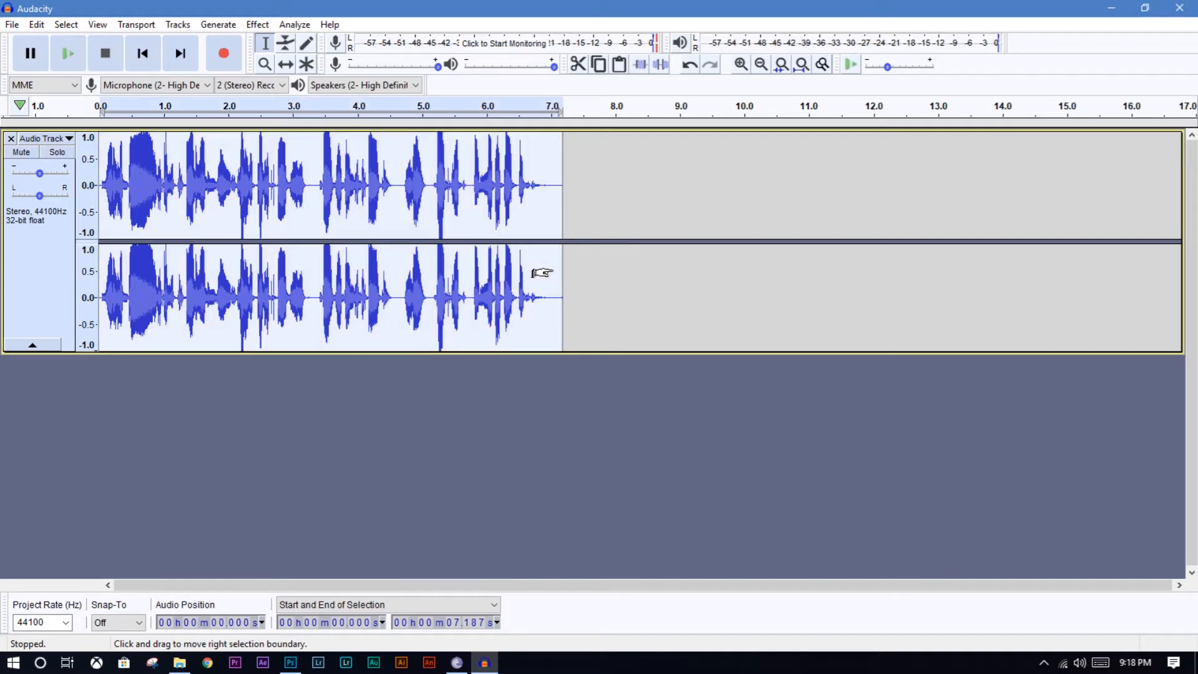
click(256, 25)
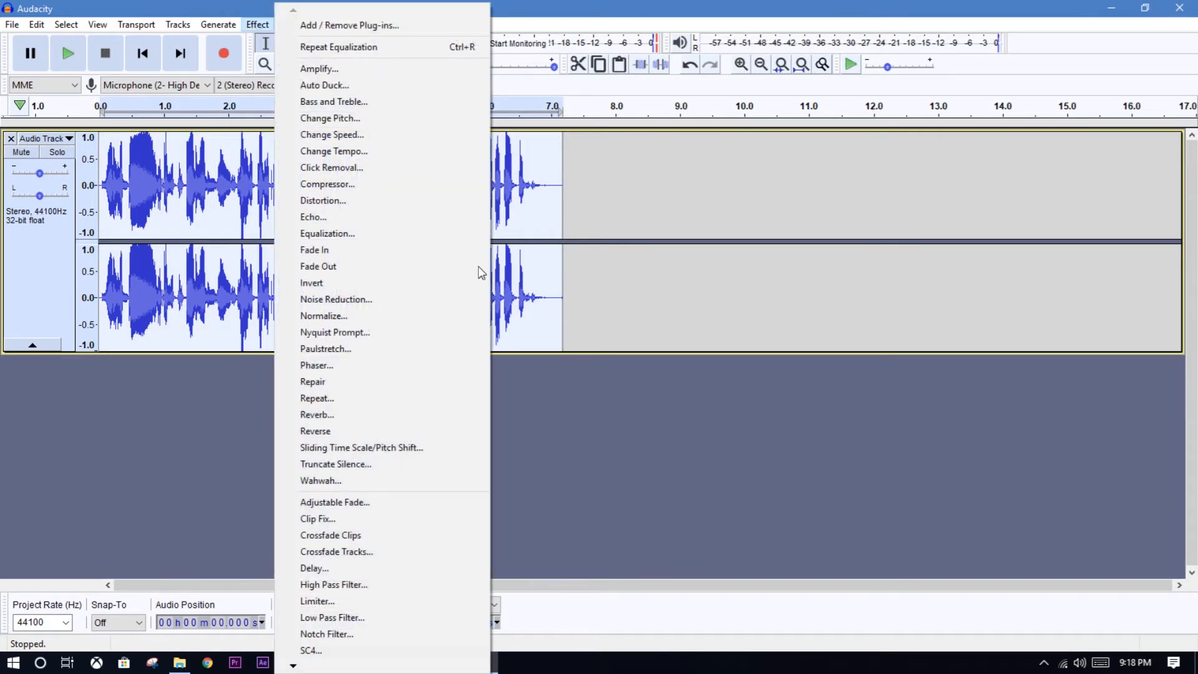
click(344, 316)
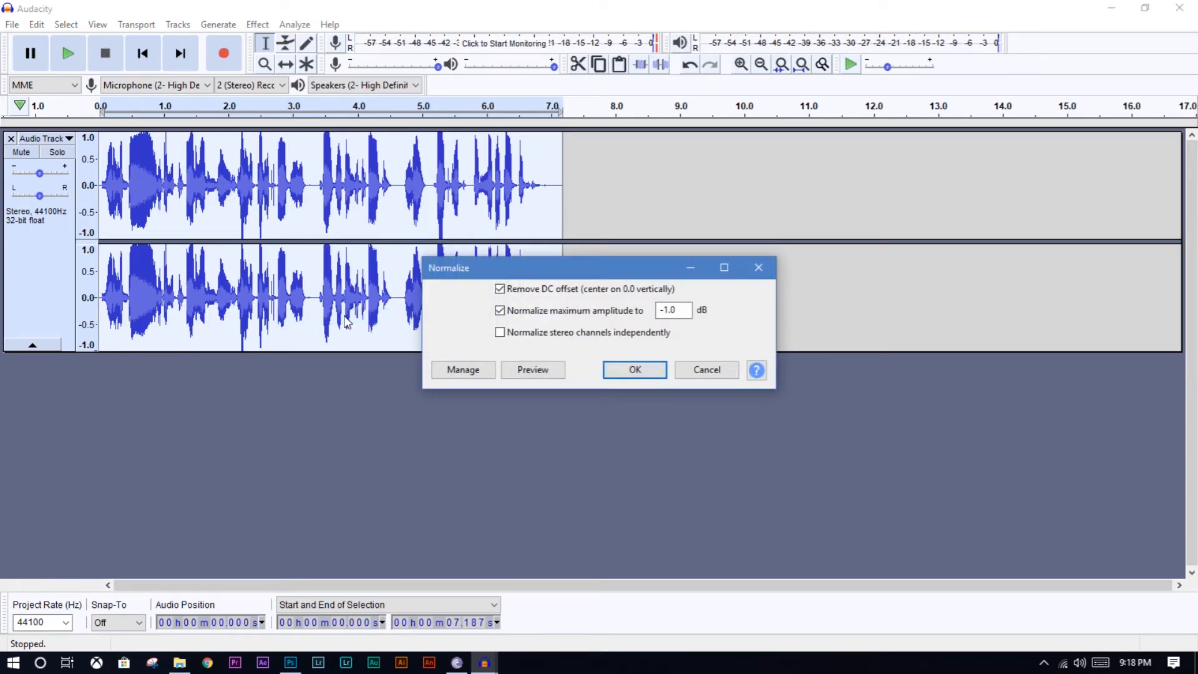
key(Return)
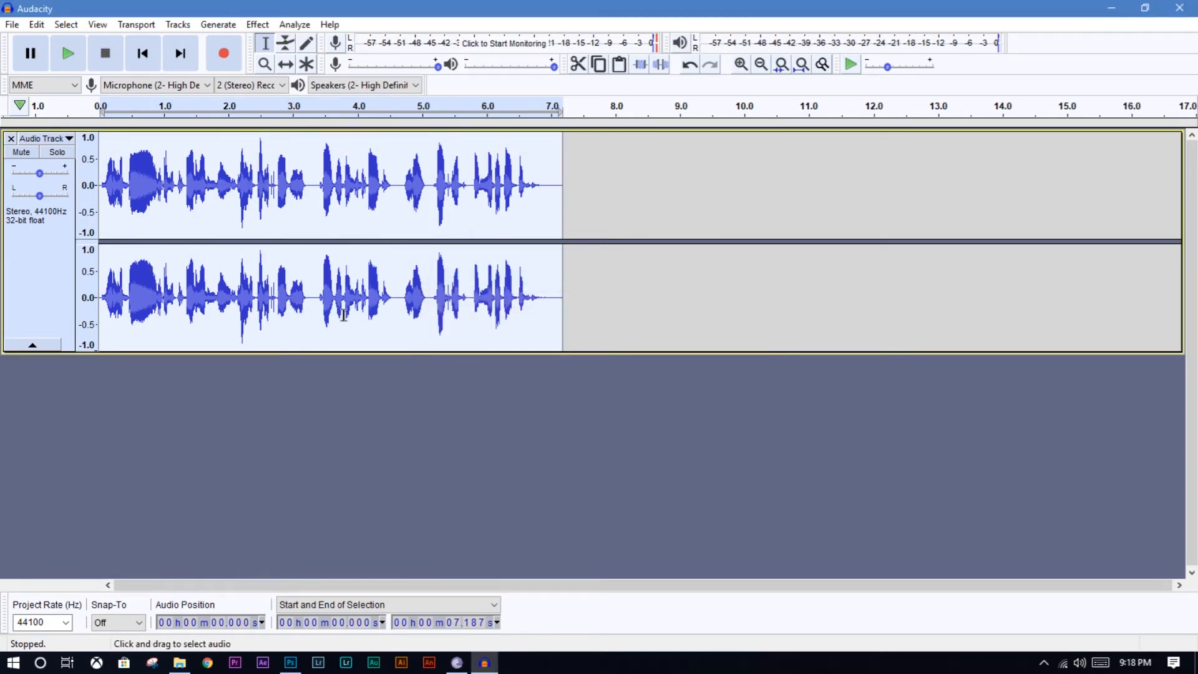
key(space)
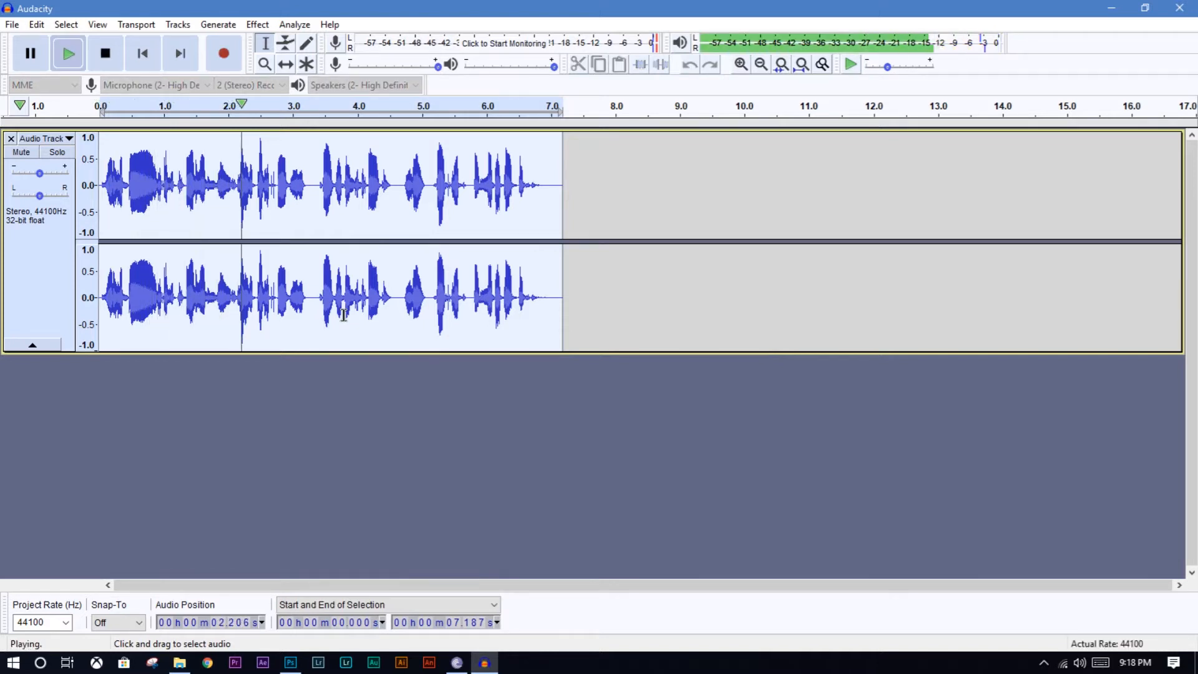
key(space)
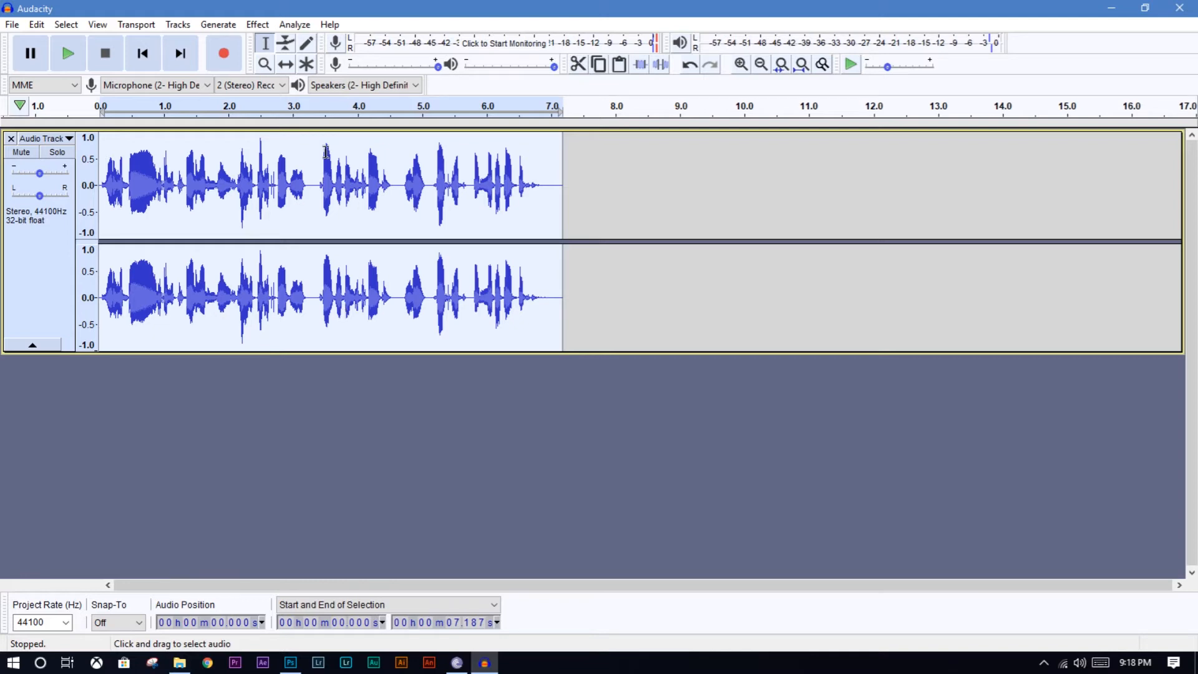
click(259, 25)
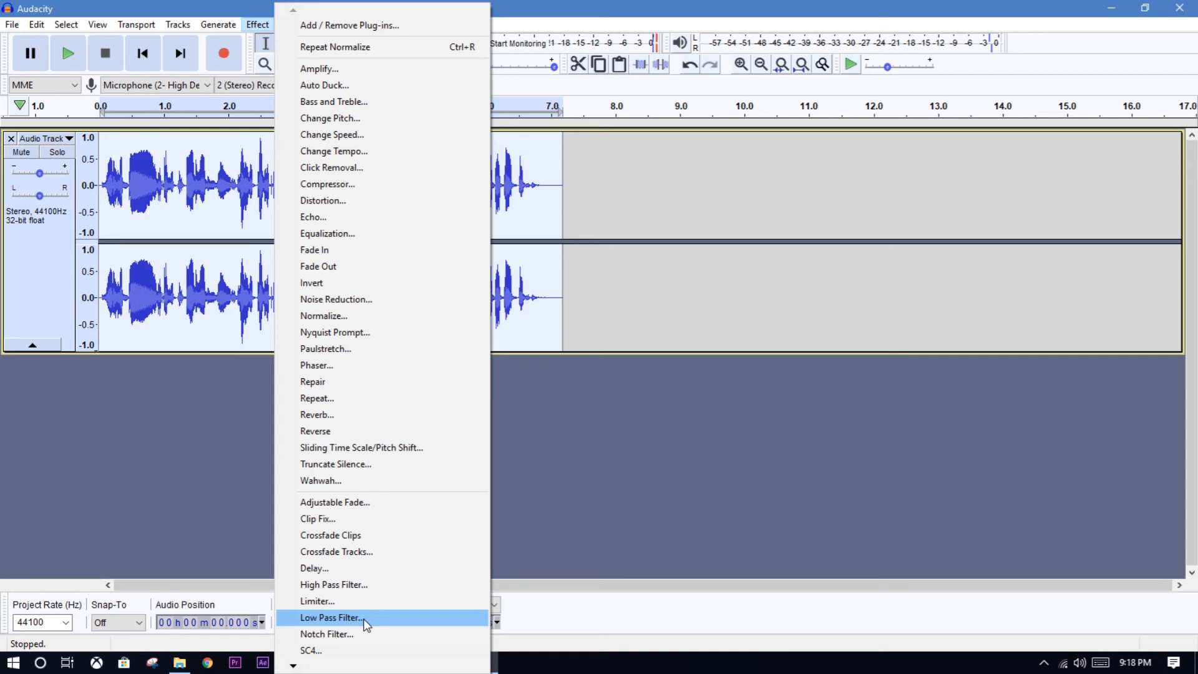
click(850, 8)
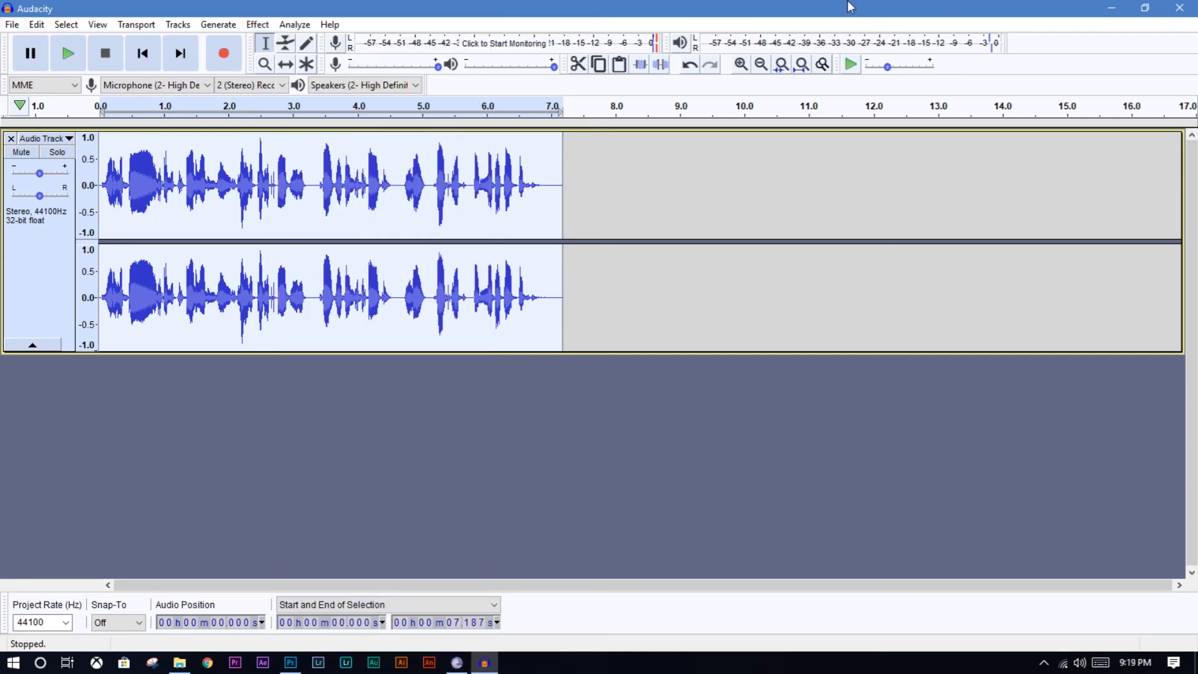